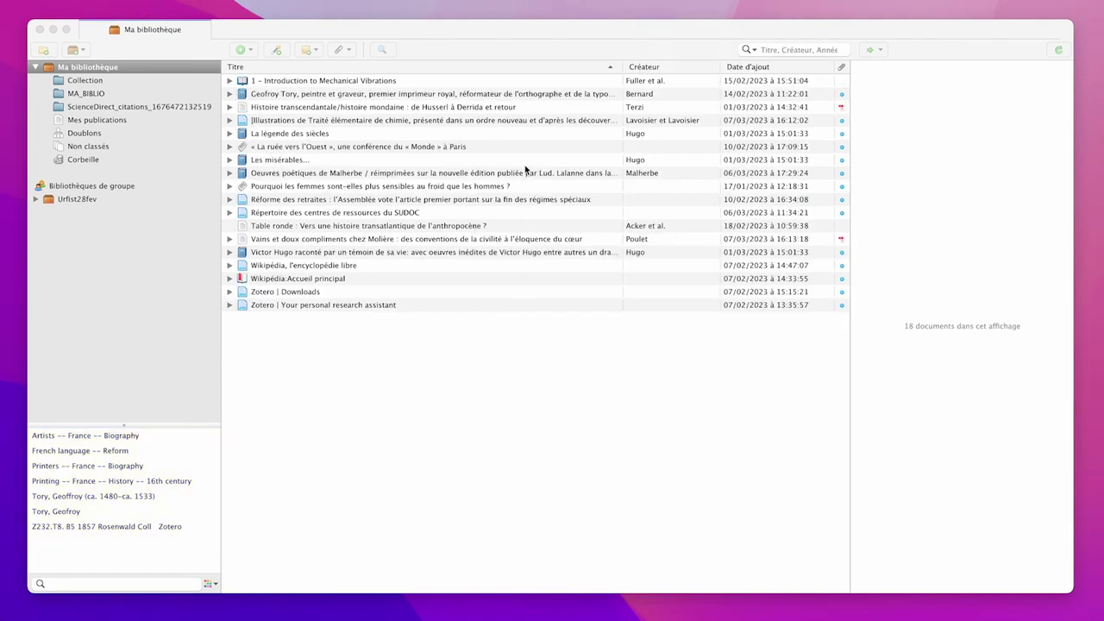
# Add the tag "littérature 19ème siècle" to the book "Les misérables...".
pyautogui.click(528, 159)
pyautogui.click(527, 159)
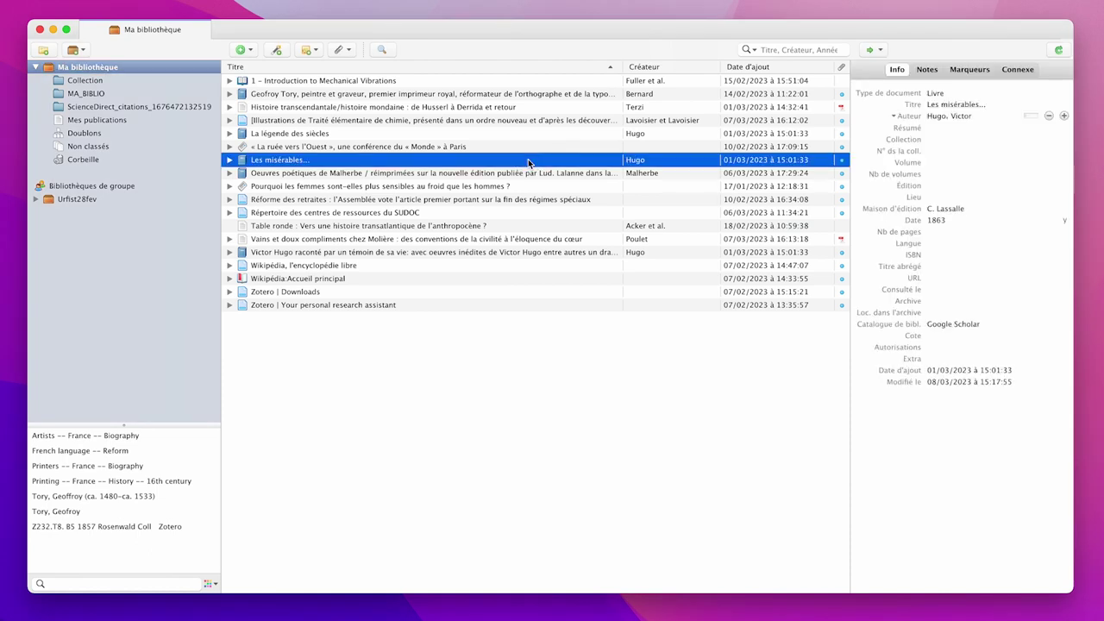
pyautogui.click(975, 73)
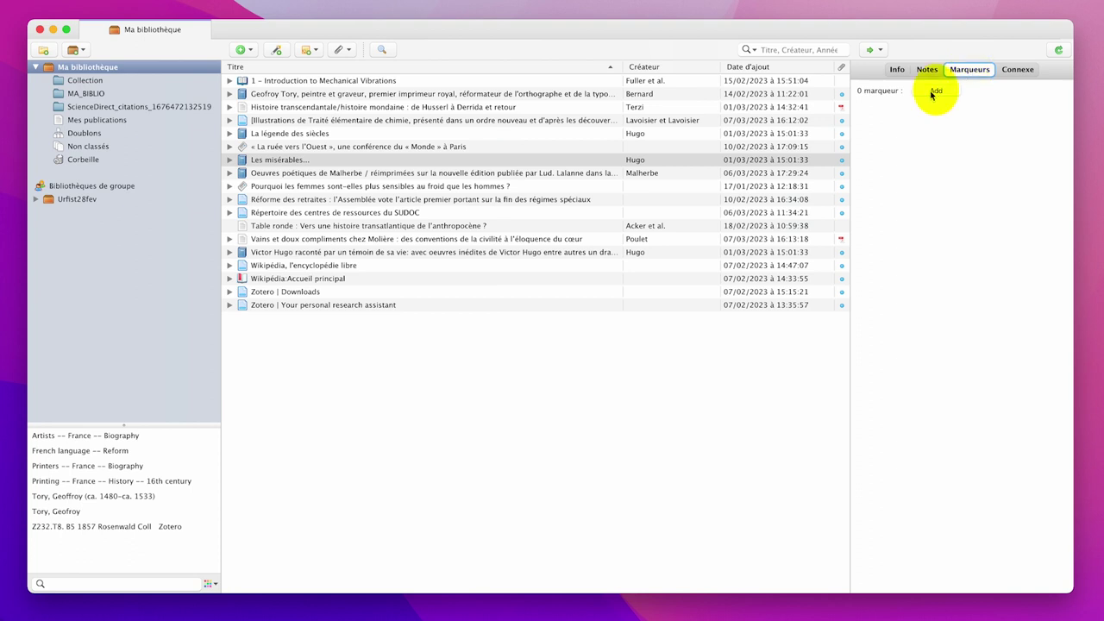
pyautogui.click(936, 91)
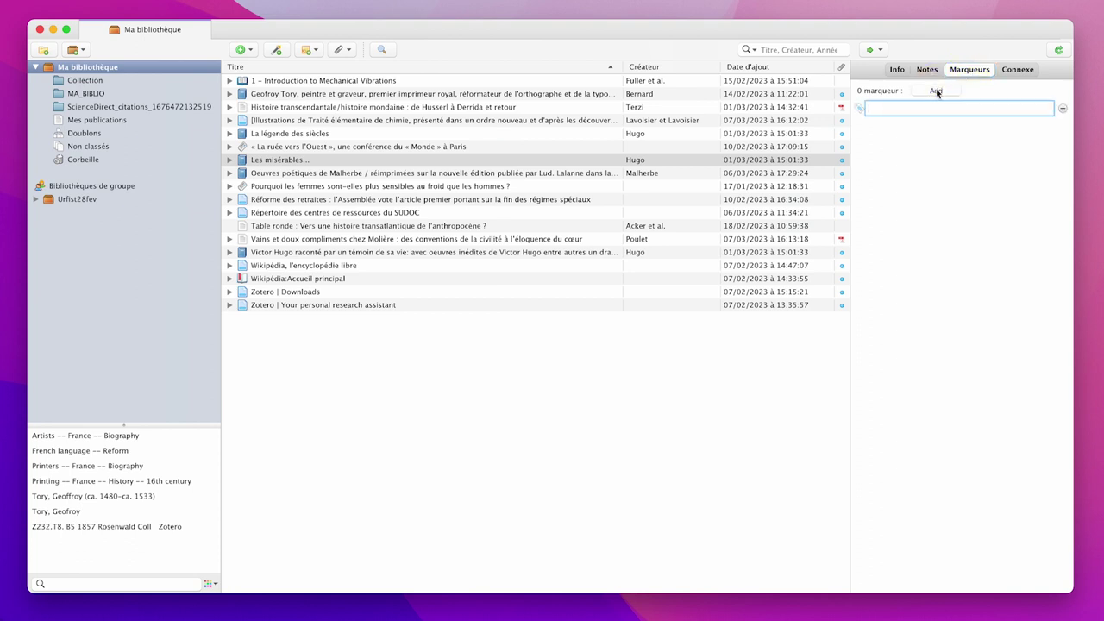
pyautogui.write('littérature 19ème siècle')
pyautogui.press('Return')
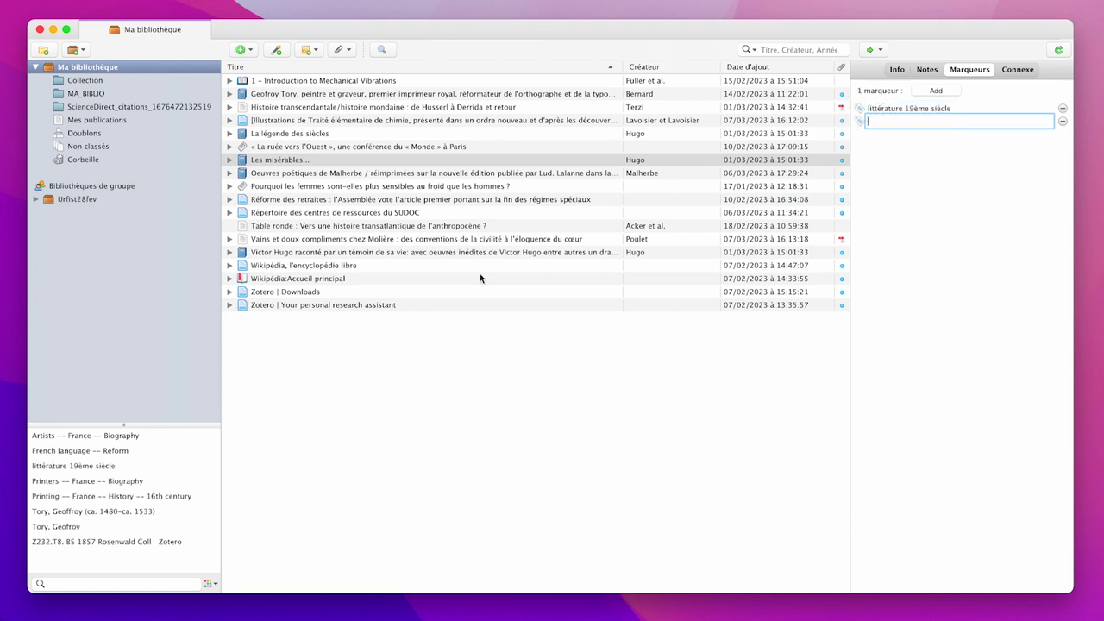
pyautogui.click(86, 511)
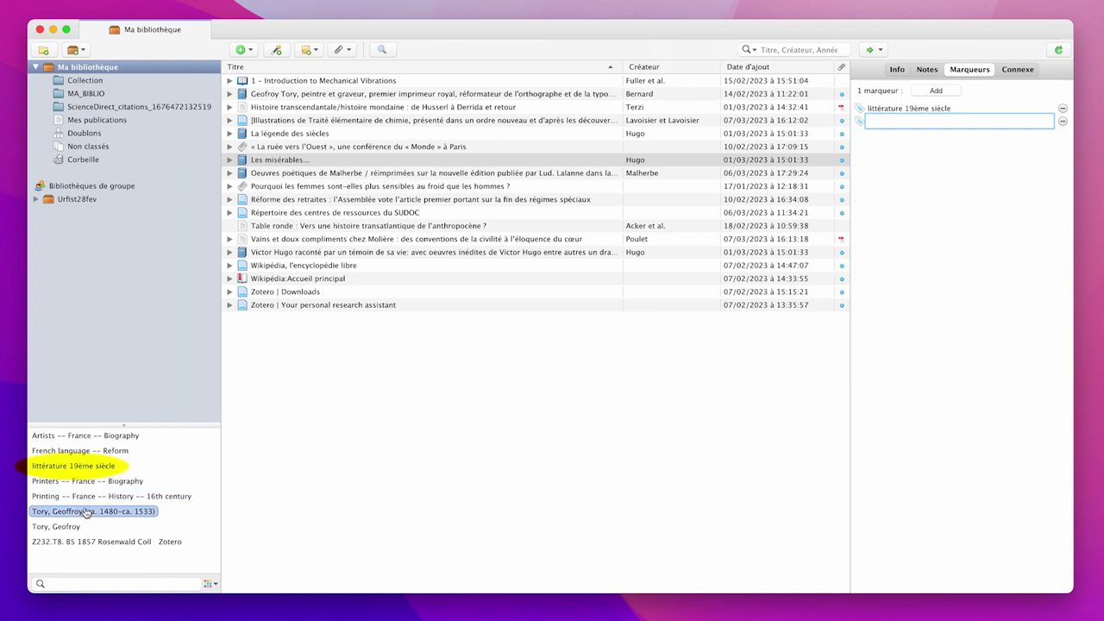
pyautogui.click(90, 466)
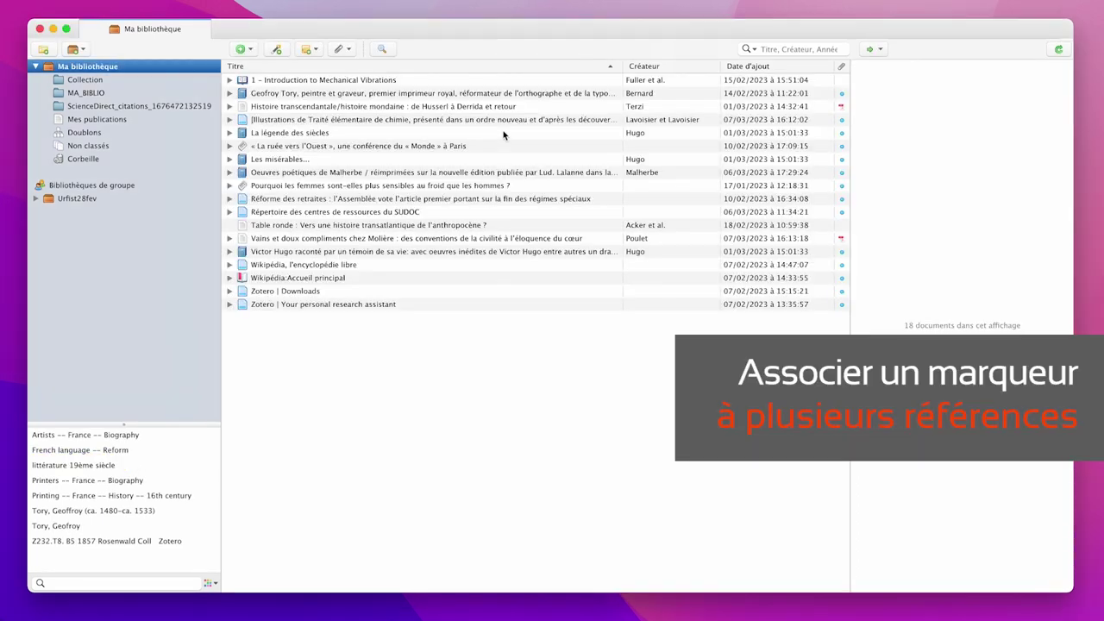
# Assign the tag "littérature 19ème siècle" to the three Hugo books together and filter the library by it to check.
pyautogui.click(504, 134)
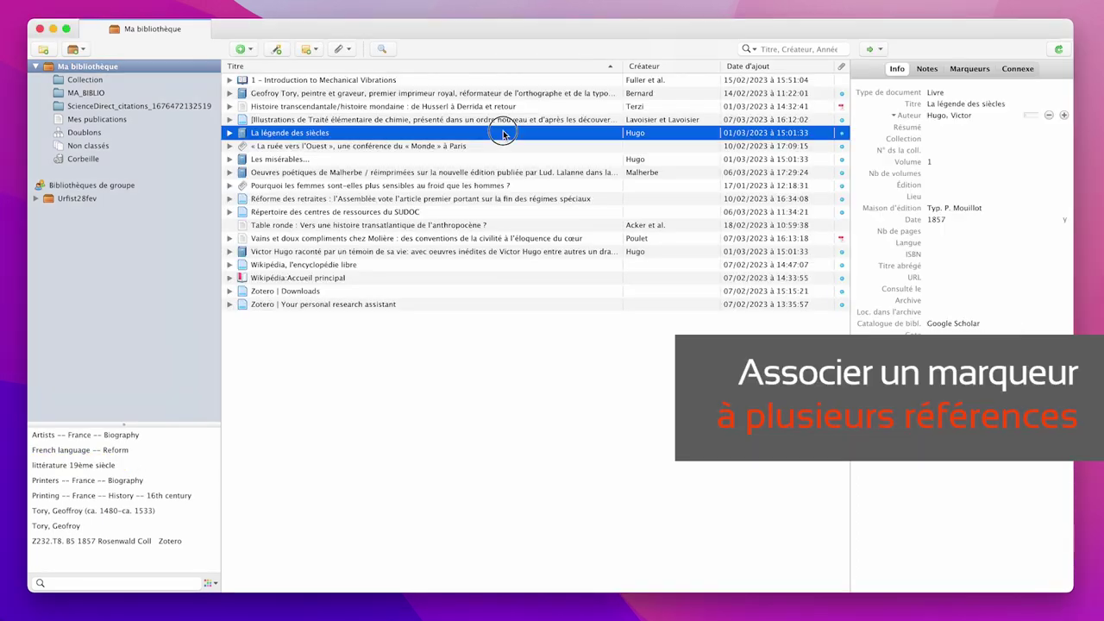
pyautogui.keyDown('super'); pyautogui.click(497, 159); pyautogui.keyUp('super')
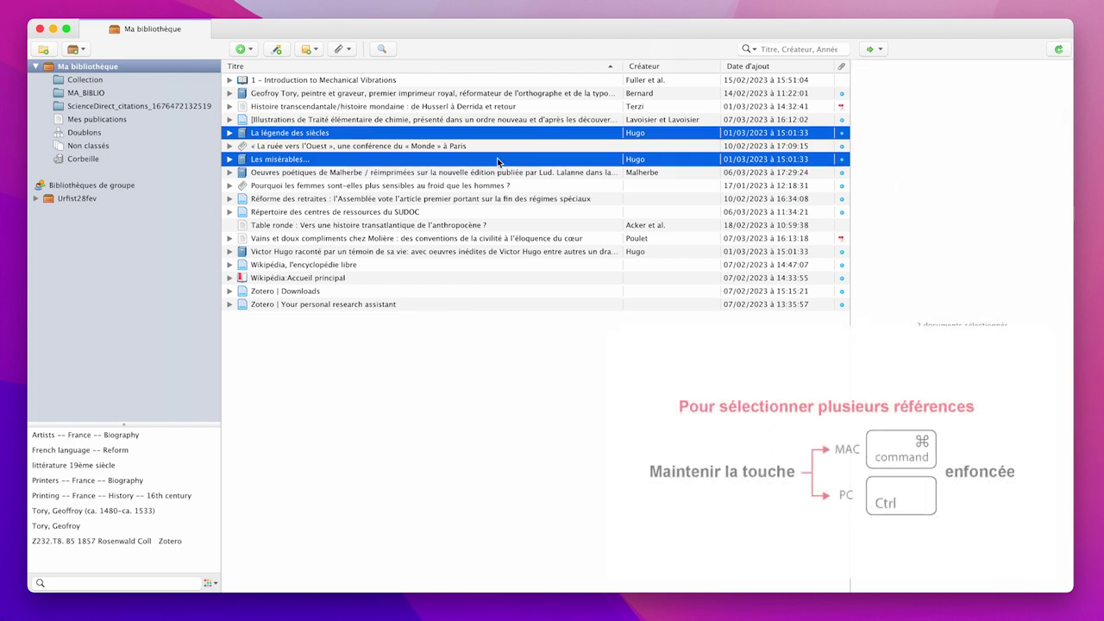
pyautogui.keyDown('super'); pyautogui.click(472, 252); pyautogui.keyUp('super')
pyautogui.moveTo(472, 252); pyautogui.dragTo(78, 466)
pyautogui.click(78, 466)
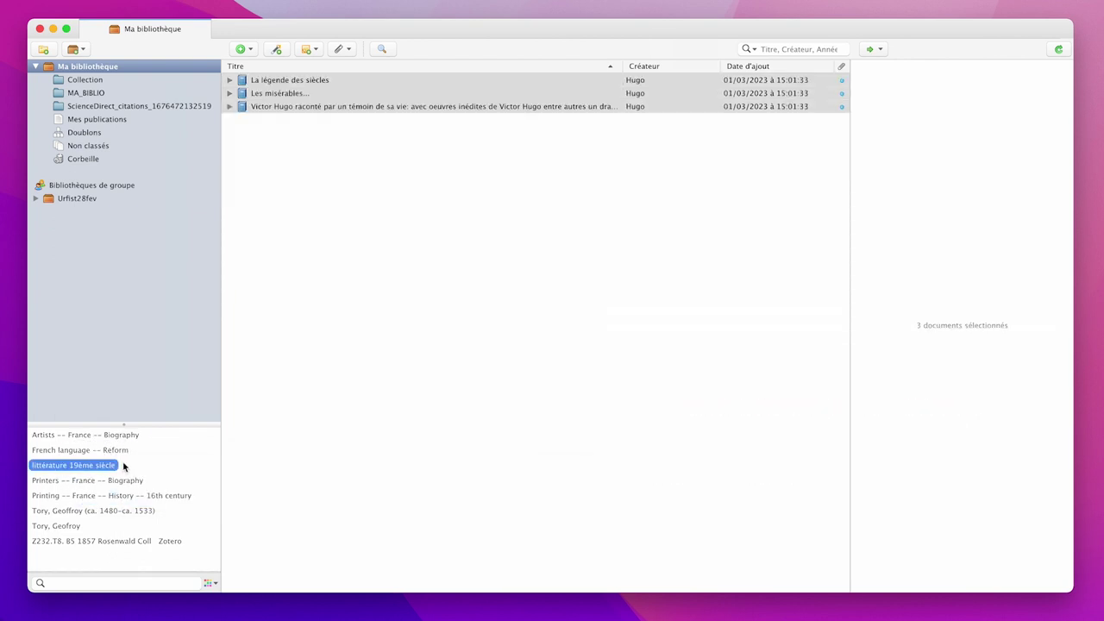
pyautogui.click(93, 466)
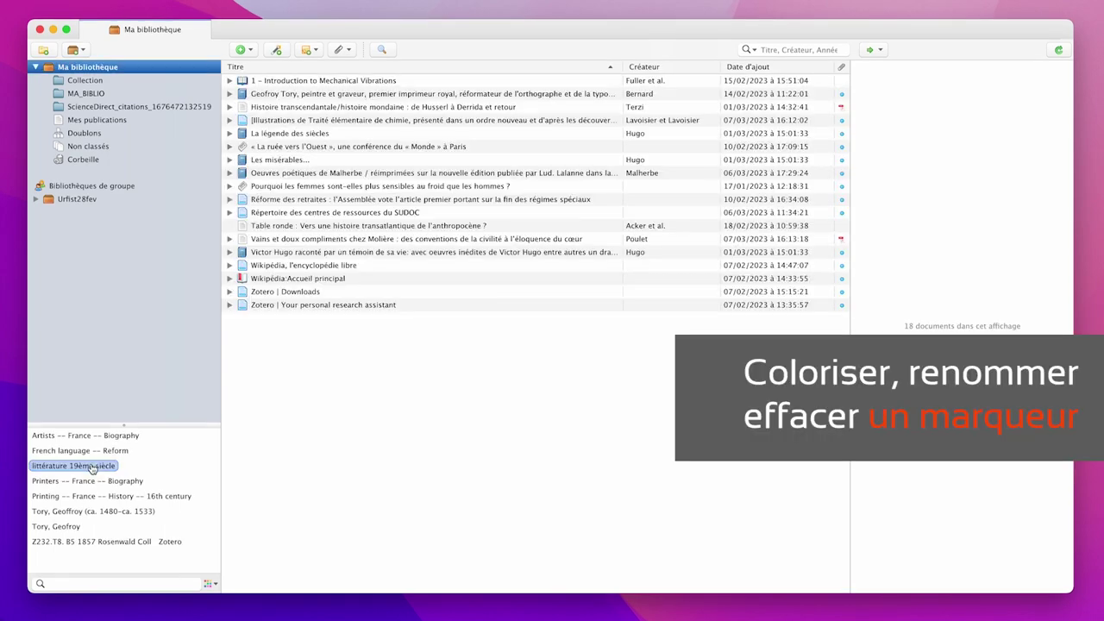
# Give the tag "littérature 19ème siècle" the blue colour at position 1.
pyautogui.rightClick(93, 468)
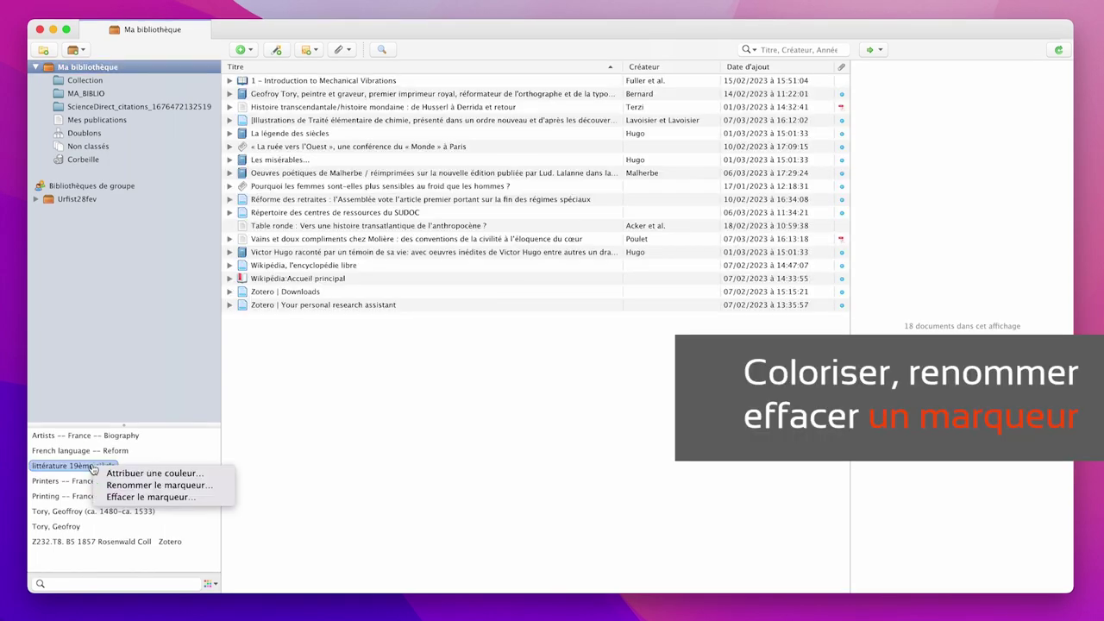
pyautogui.click(121, 473)
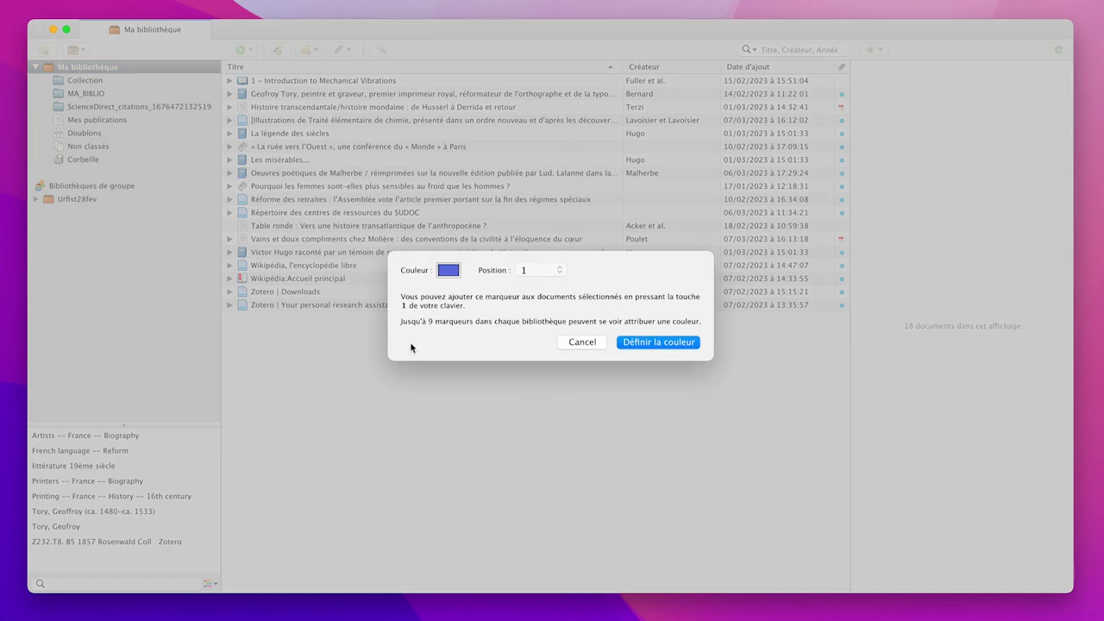
pyautogui.click(650, 343)
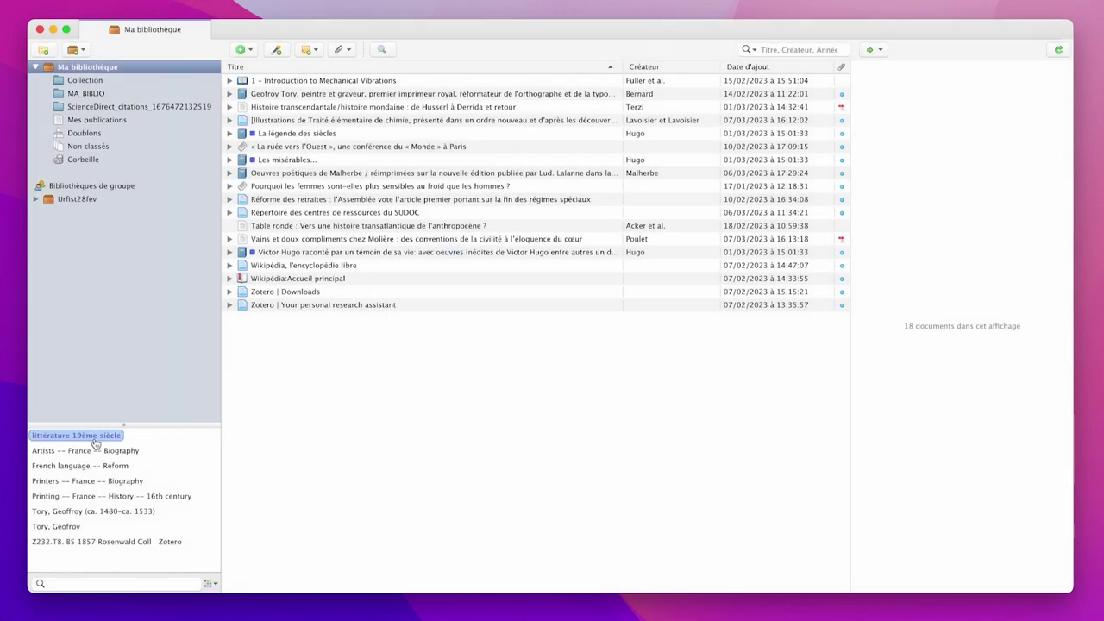
# Rename the coloured tag to "littérature 19ème siècle bis".
pyautogui.rightClick(95, 442)
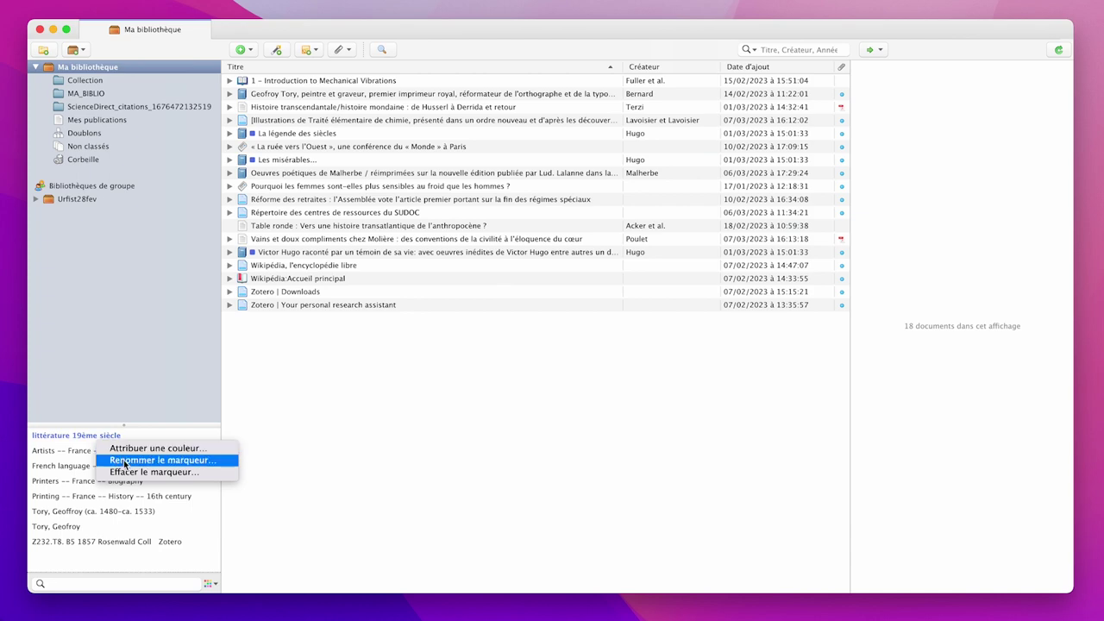
pyautogui.click(162, 460)
pyautogui.click(562, 326)
pyautogui.write('bis')
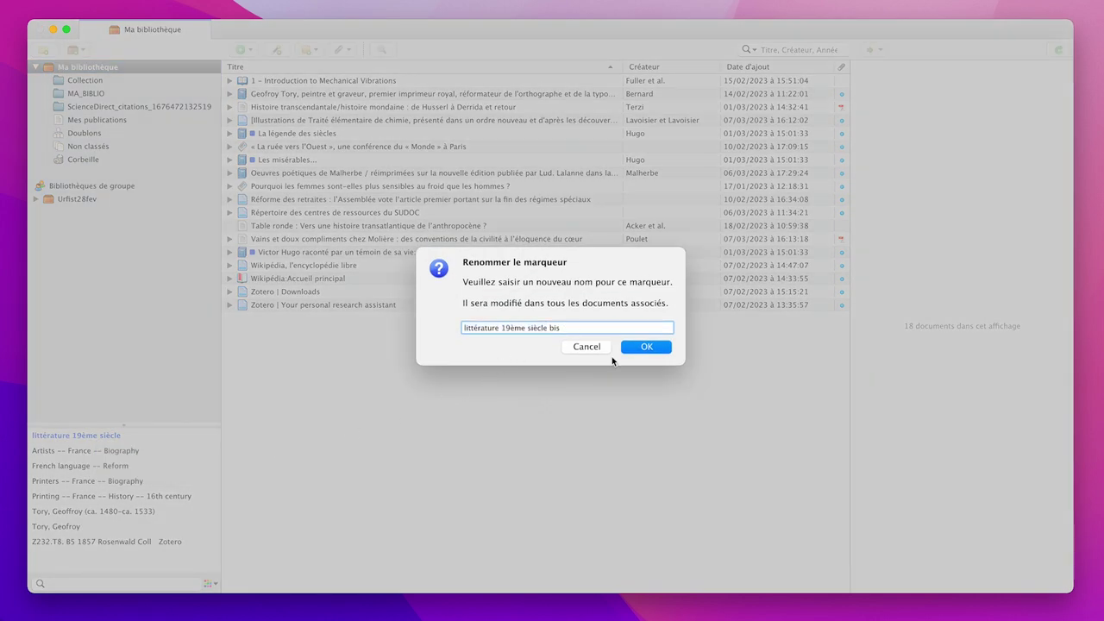
pyautogui.click(642, 347)
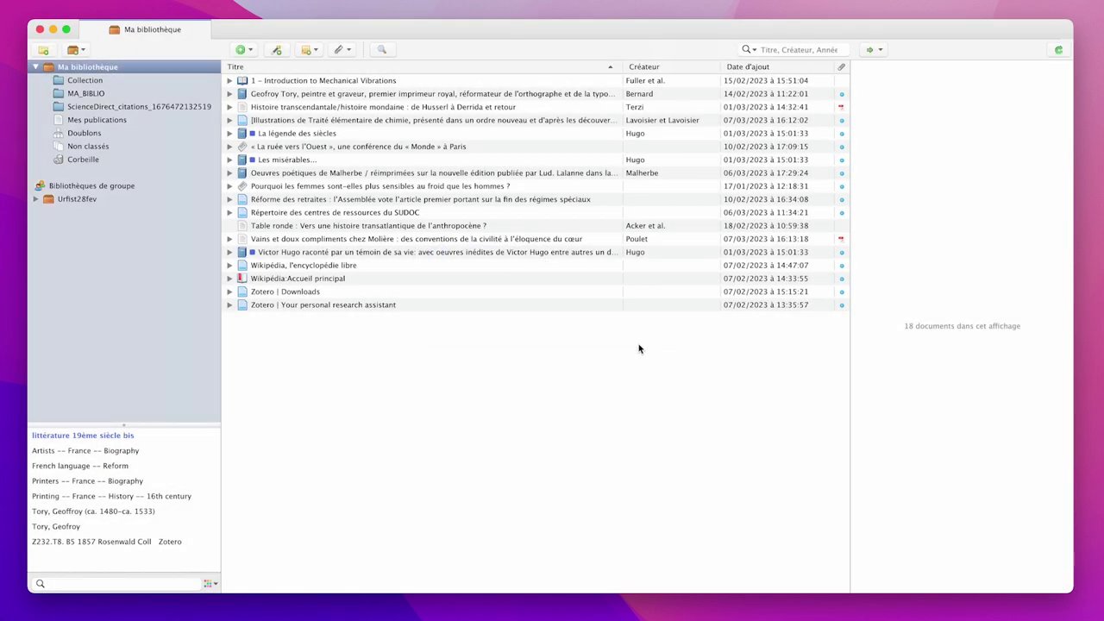
# Delete the tag "littérature 19ème siècle bis" from the library.
pyautogui.rightClick(129, 437)
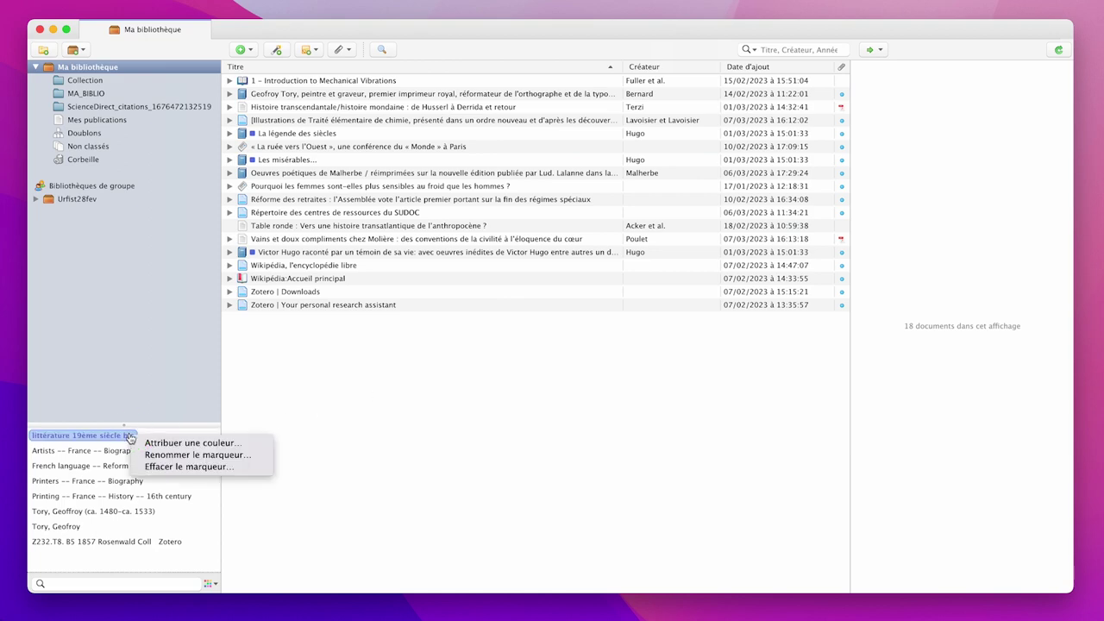
pyautogui.click(150, 466)
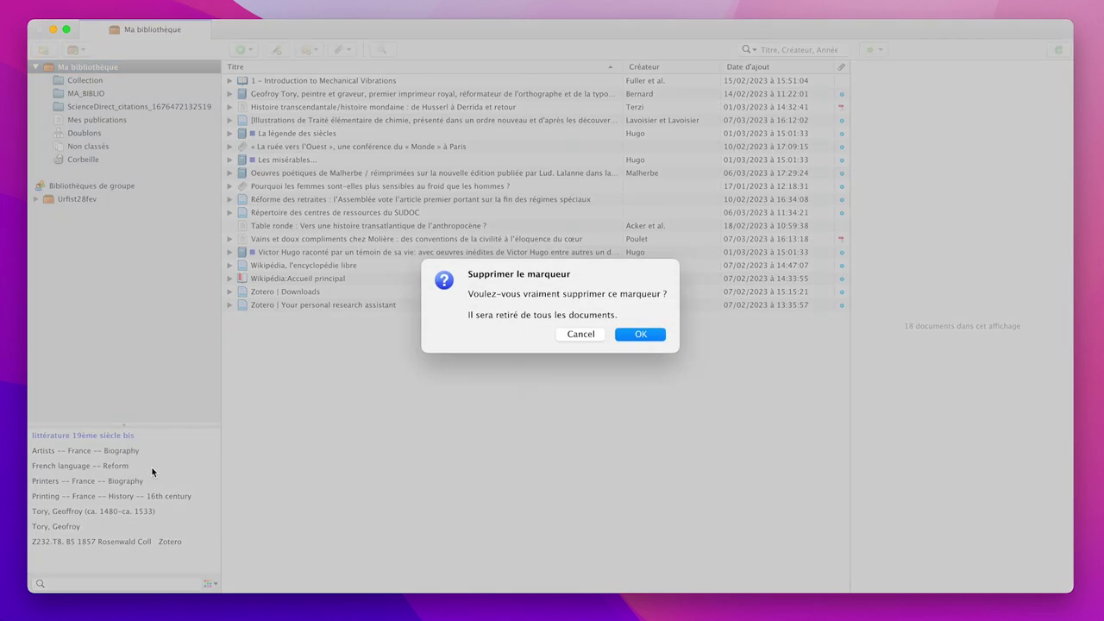
pyautogui.click(653, 335)
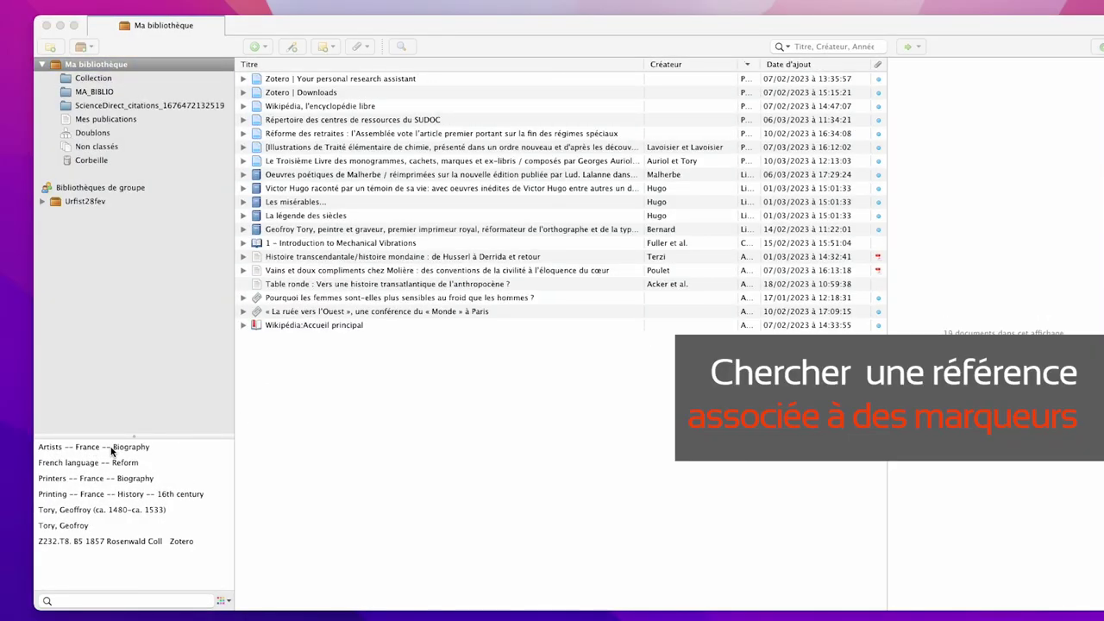
# Find the references carrying both tags "Artists -- France -- Biography" and "French language -- Reform".
pyautogui.click(112, 447)
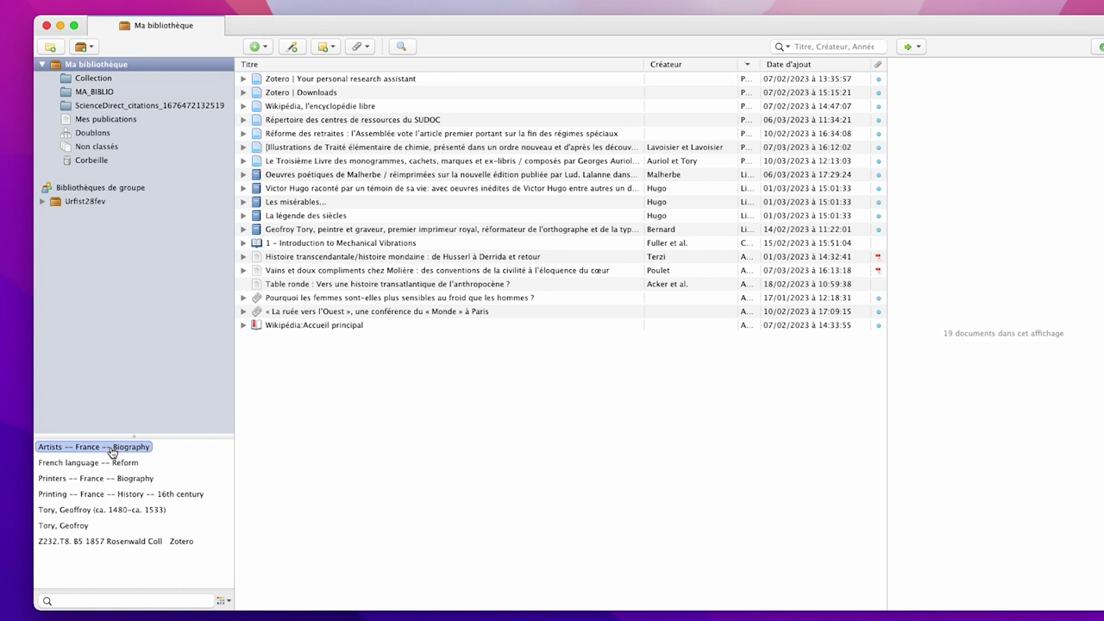
pyautogui.click(111, 448)
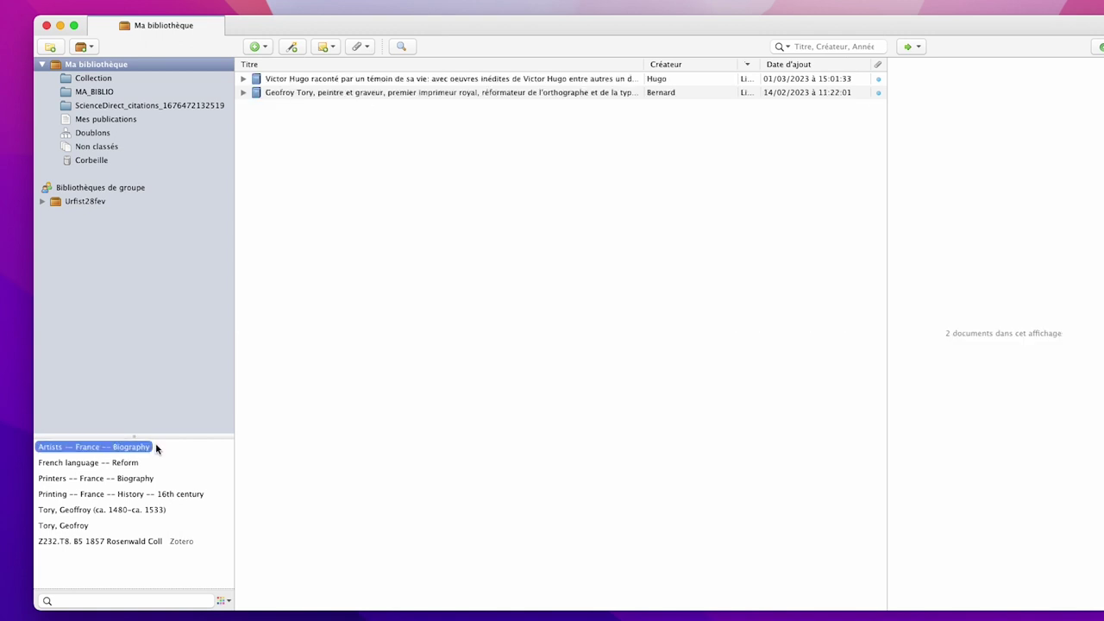
pyautogui.click(113, 462)
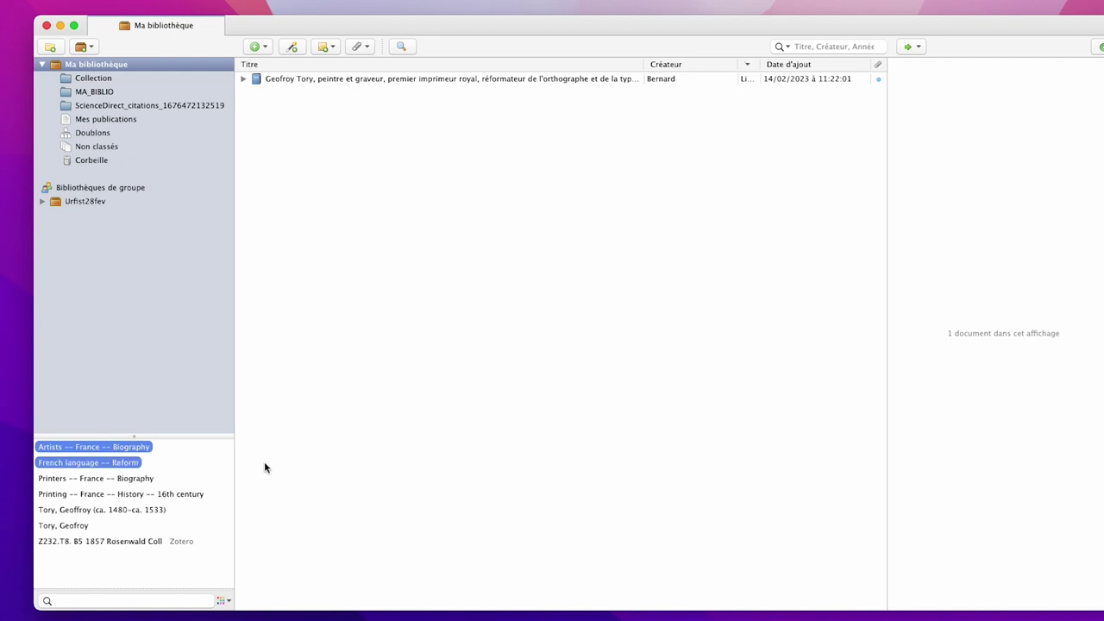
pyautogui.click(383, 80)
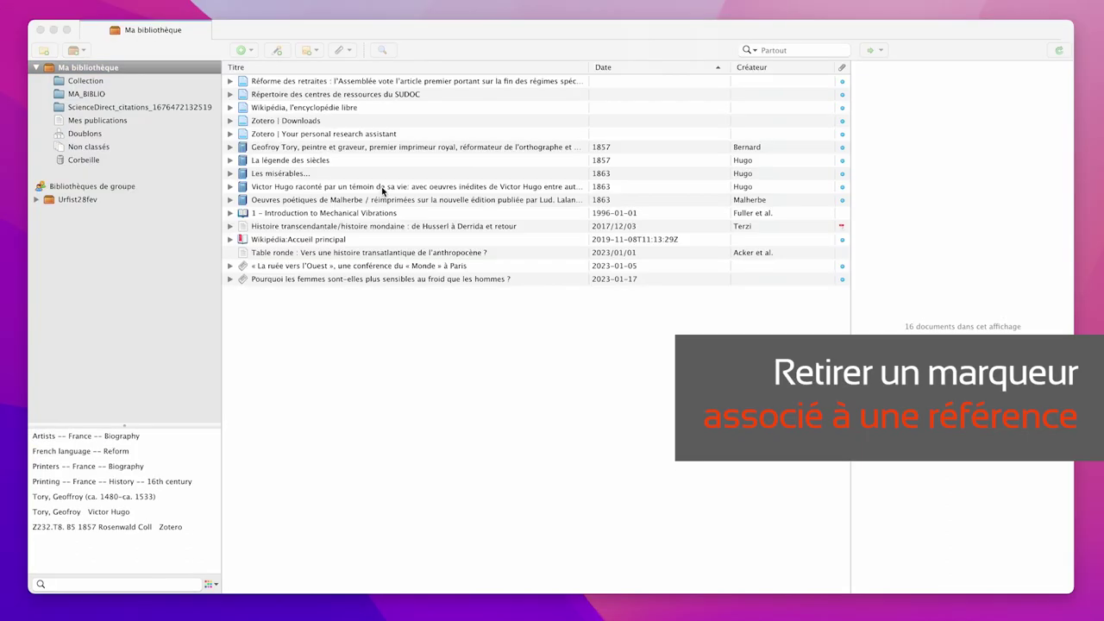
# Remove the tag "Artists -- France -- Biography" from the book "Victor Hugo raconté par un témoin de sa vie".
pyautogui.click(382, 187)
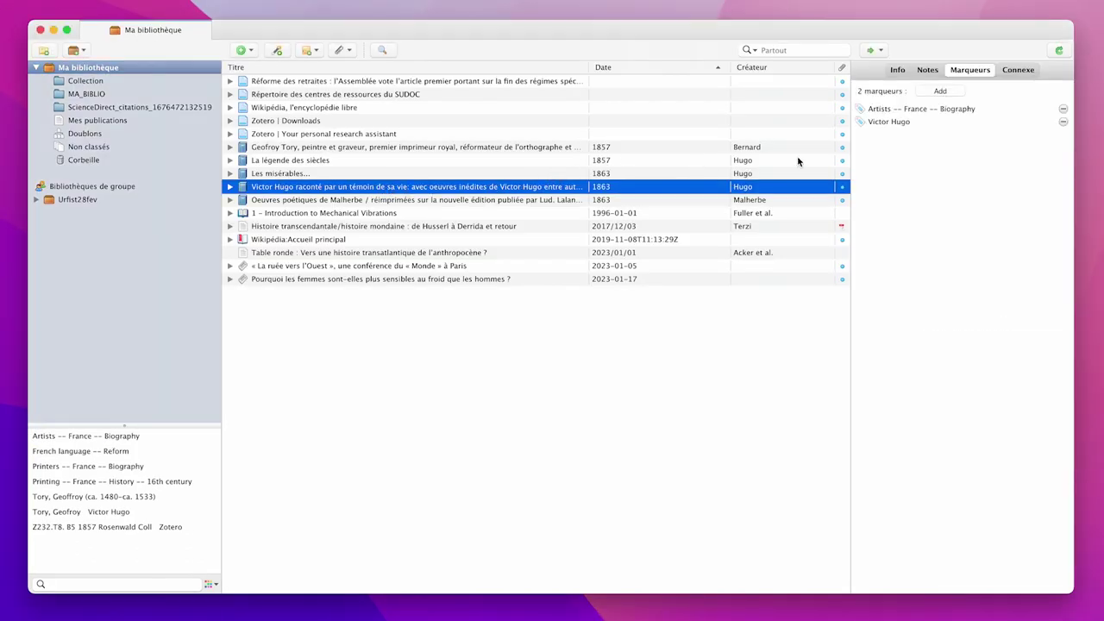
pyautogui.click(1063, 110)
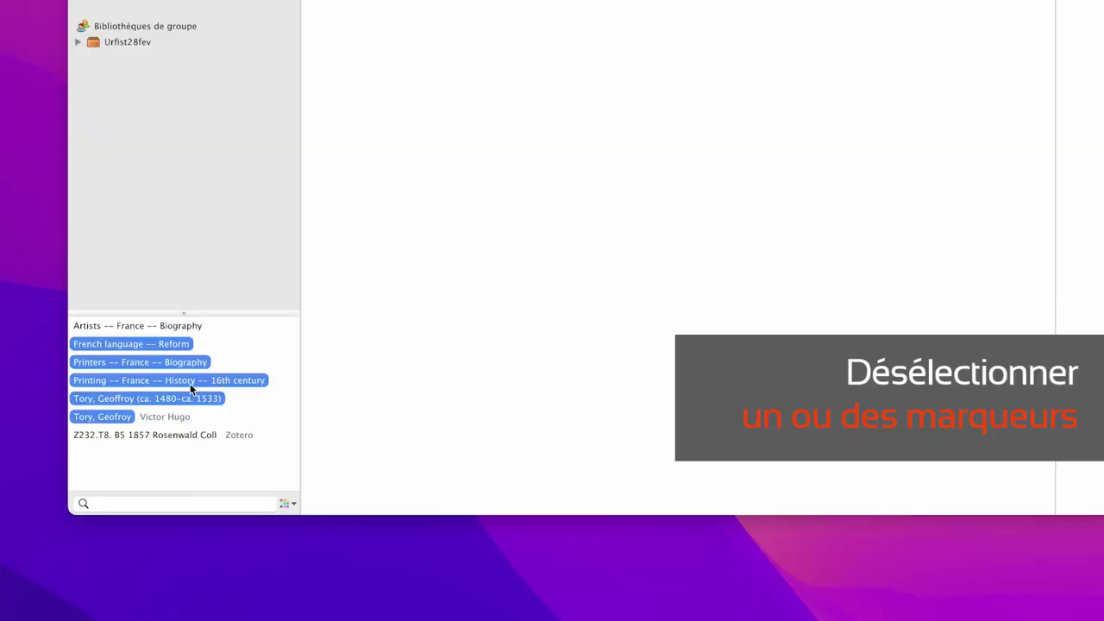
# Deselect the tags "Printers -- France -- Biography" and "French language -- Reform", then clear all remaining selected tags.
pyautogui.click(143, 362)
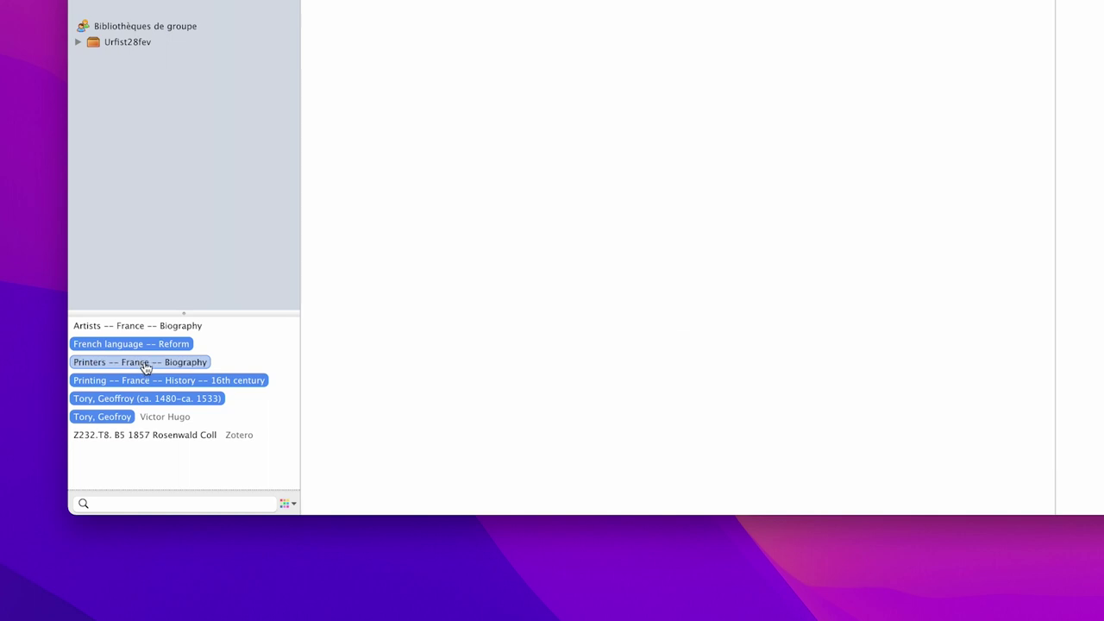
pyautogui.click(160, 346)
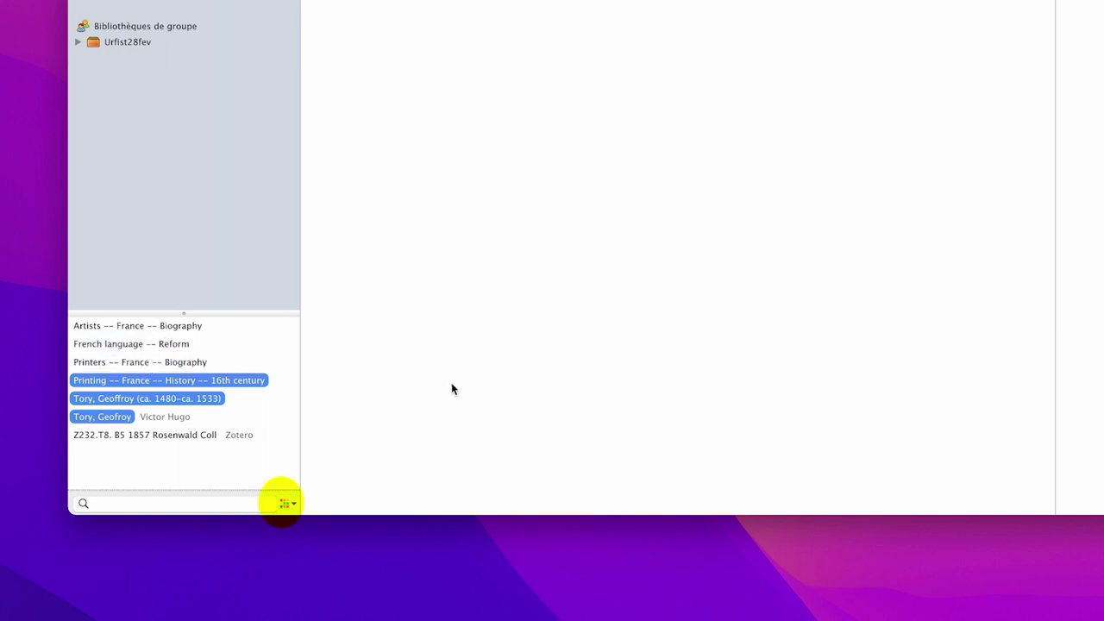
pyautogui.click(291, 505)
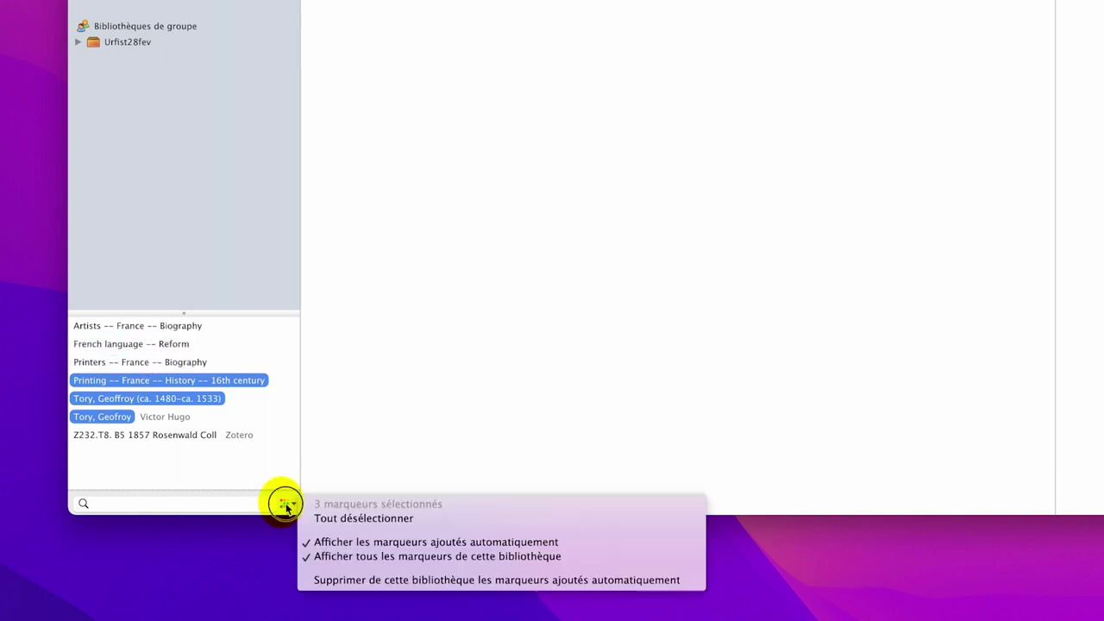
pyautogui.click(373, 521)
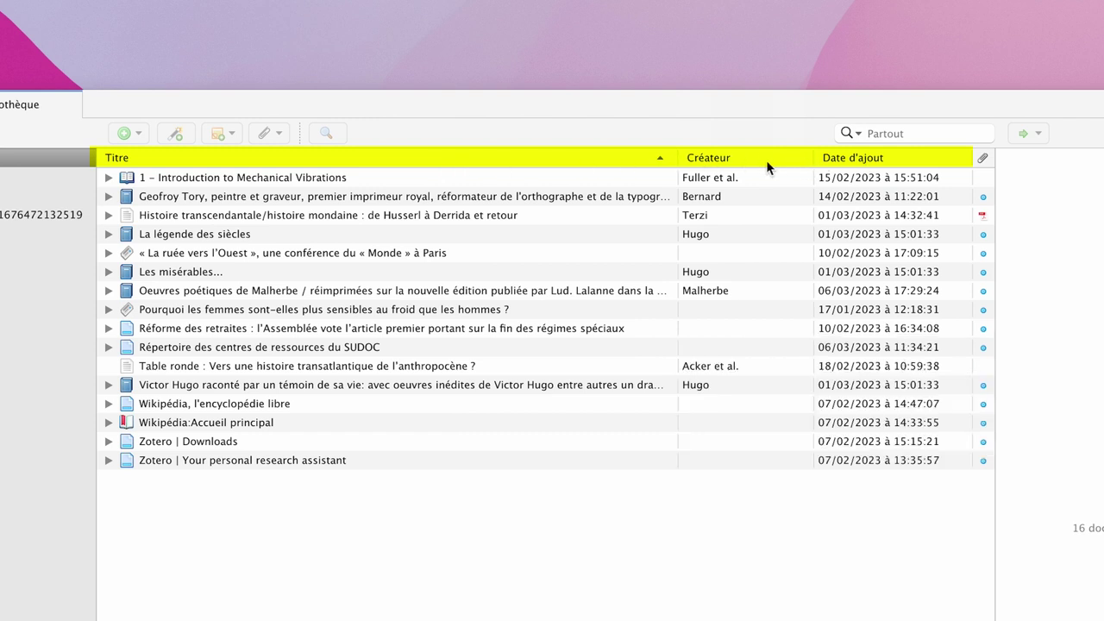
# Sort the reference list by date added, then by title, reversing the title order.
pyautogui.click(452, 158)
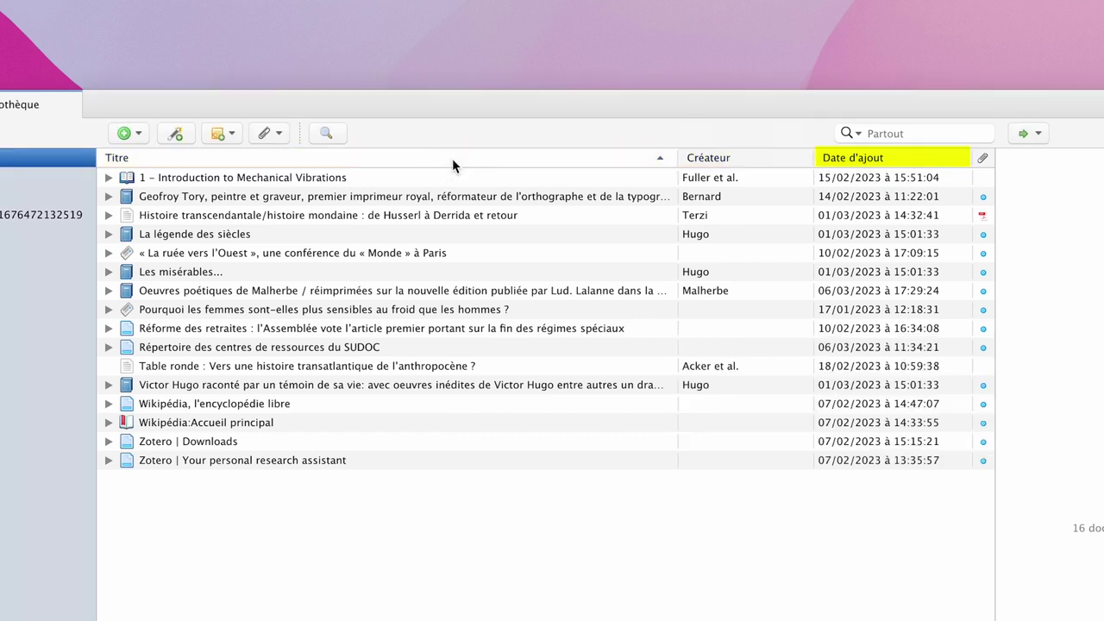
pyautogui.click(758, 158)
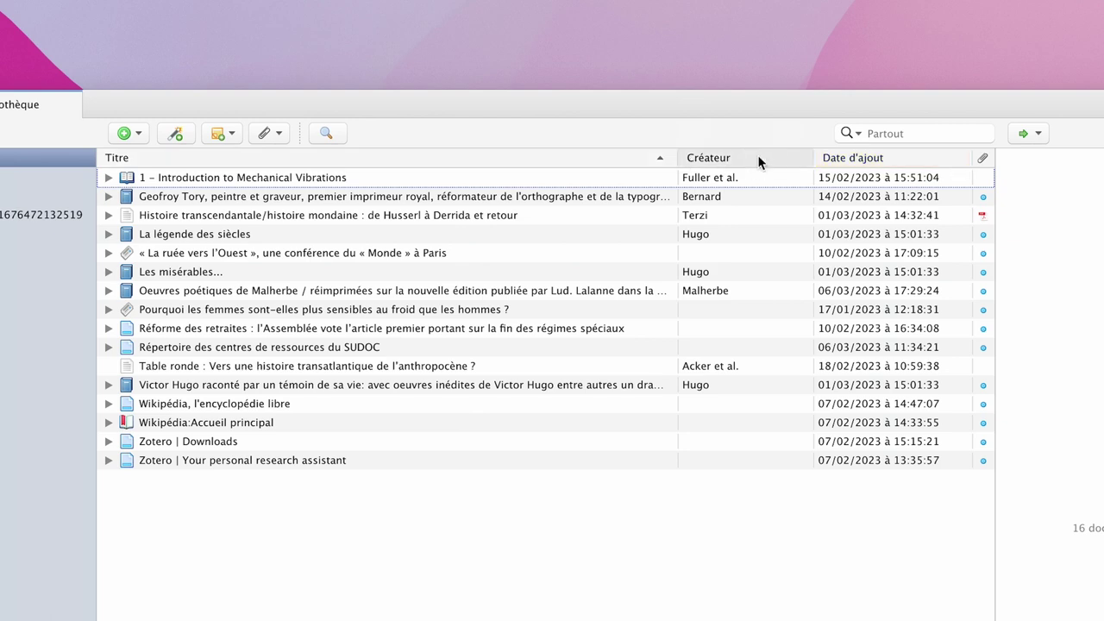
pyautogui.click(911, 158)
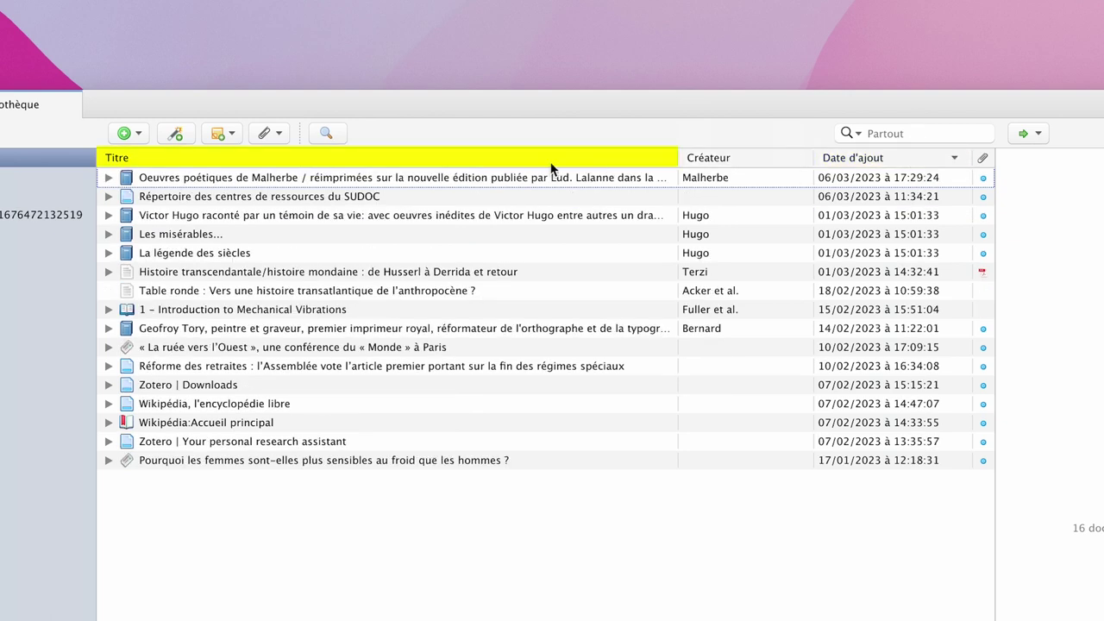
pyautogui.click(447, 158)
pyautogui.click(446, 158)
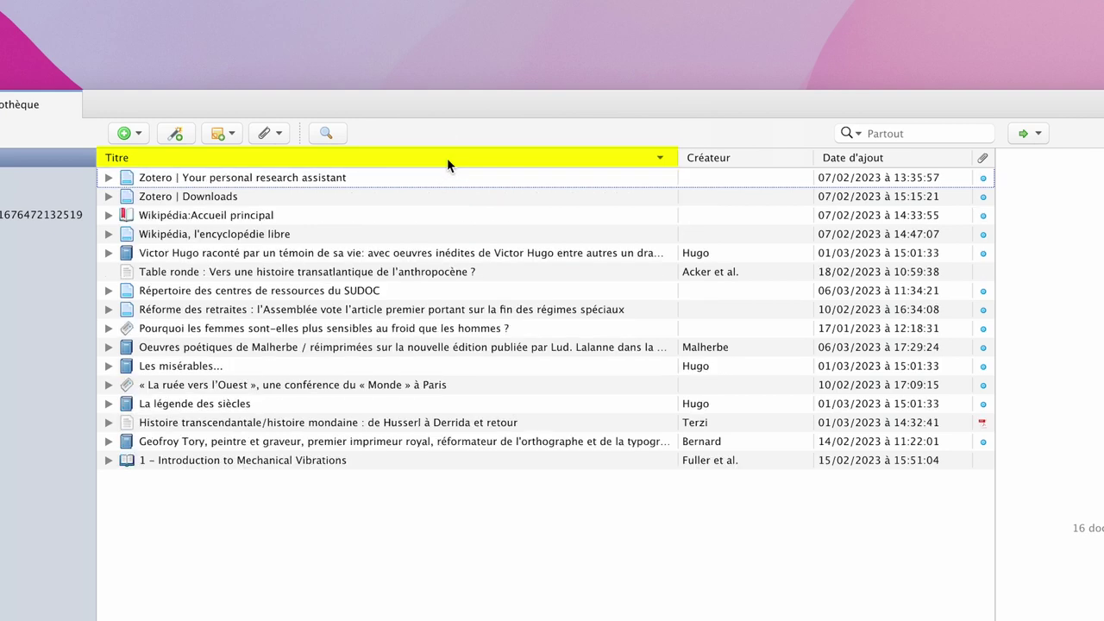
pyautogui.click(446, 158)
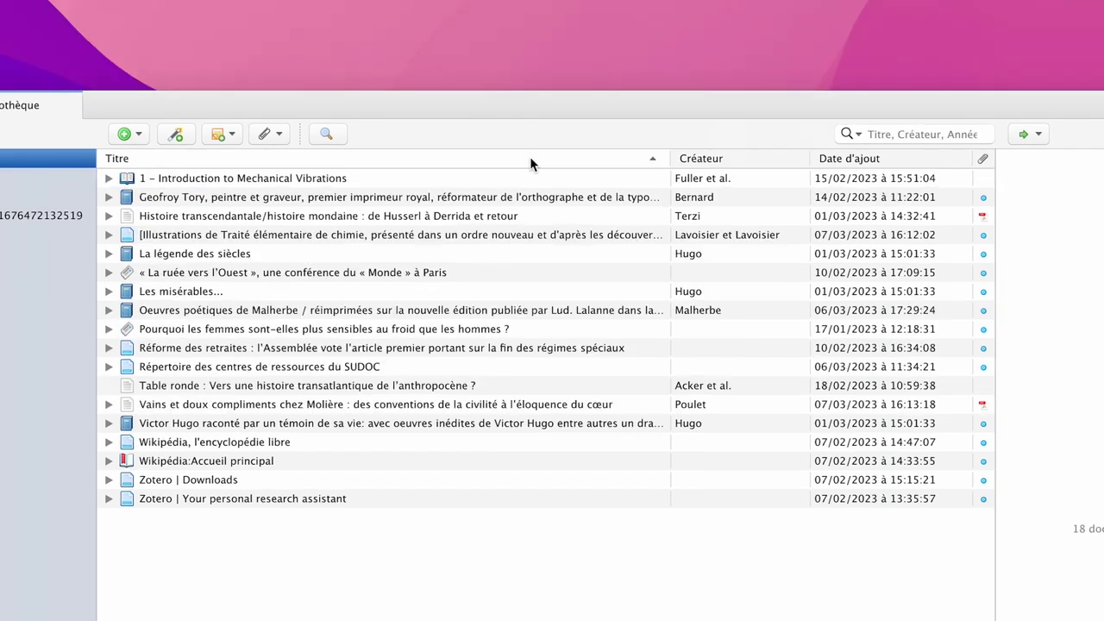
# Show the "Type de document" column in the reference list and sort the references by it.
pyautogui.moveTo(671, 158); pyautogui.dragTo(638, 163)
pyautogui.rightClick(613, 163)
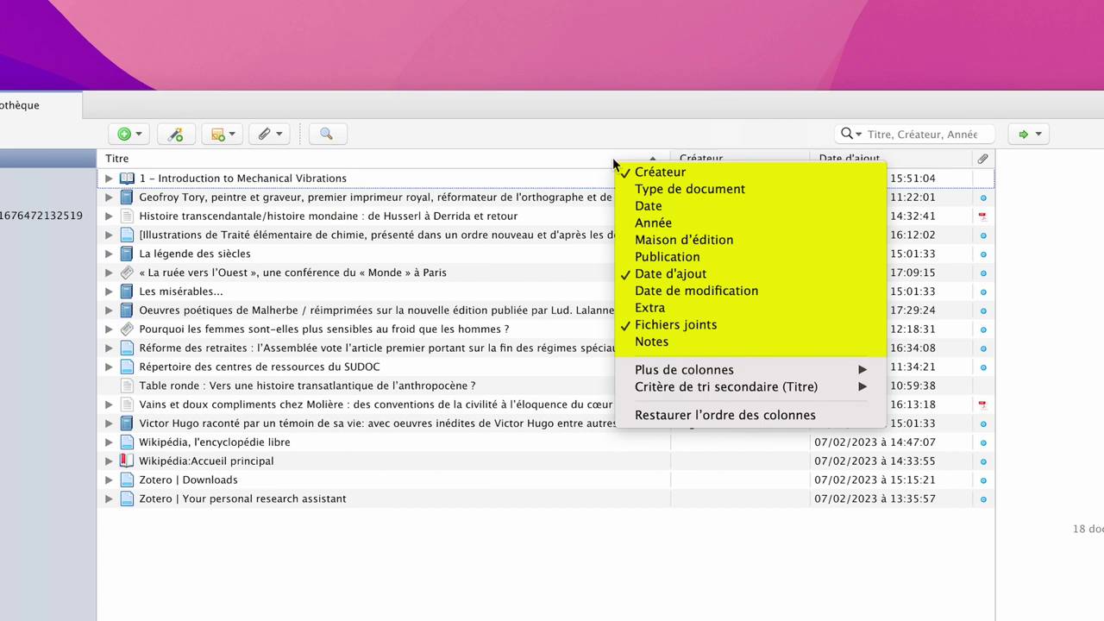
pyautogui.click(649, 192)
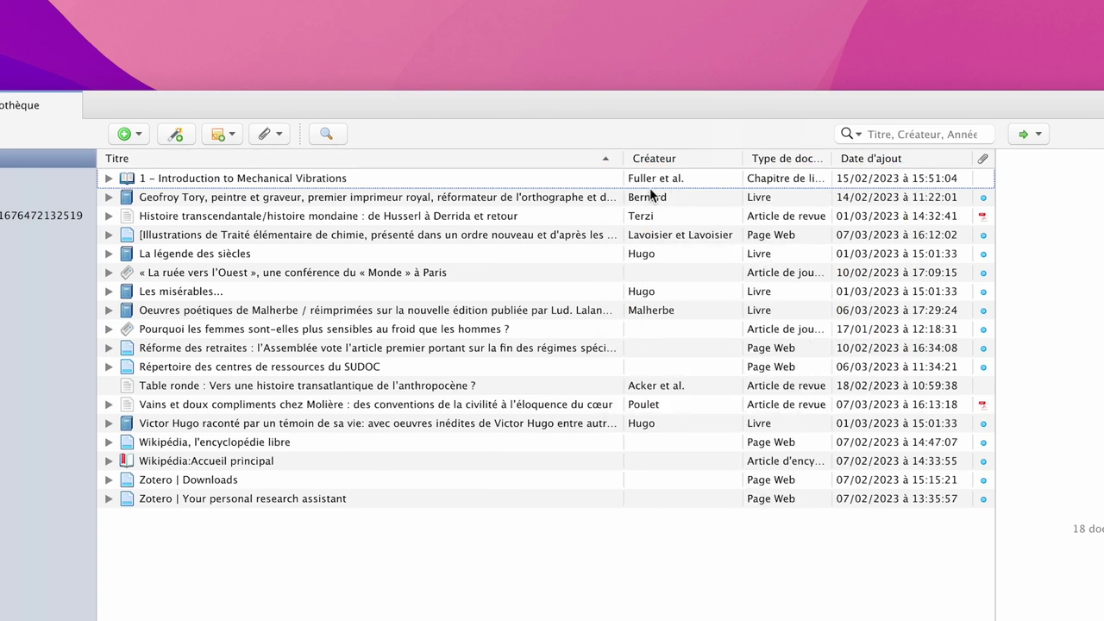
pyautogui.click(789, 161)
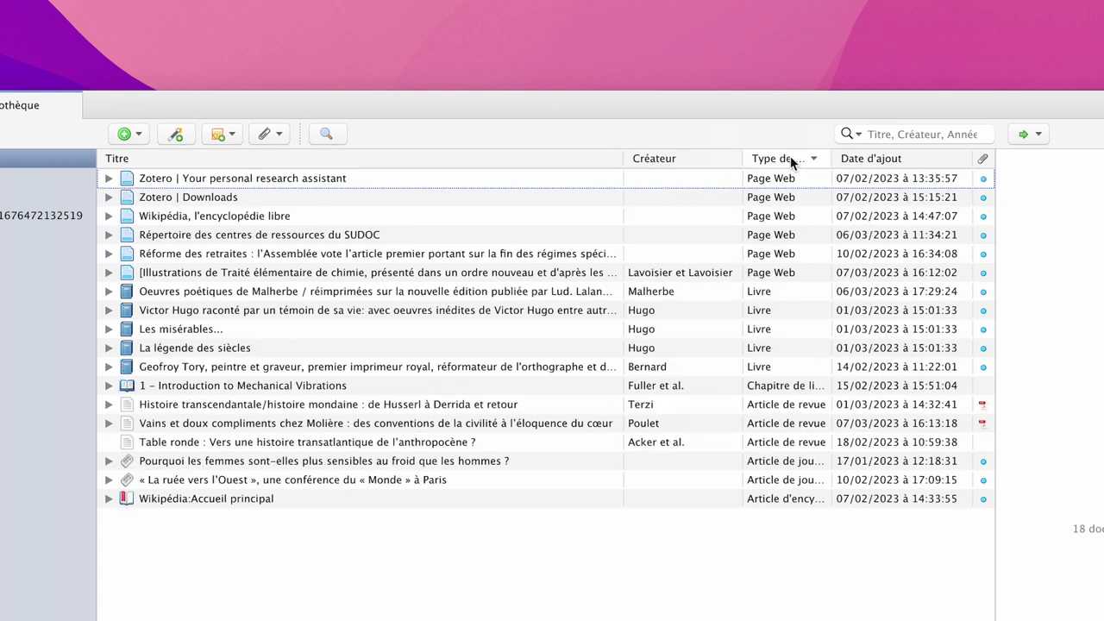
# Move the document type and date added columns ahead of the creator column, then restore the default column order.
pyautogui.moveTo(795, 162); pyautogui.dragTo(576, 161)
pyautogui.moveTo(884, 161); pyautogui.dragTo(580, 163)
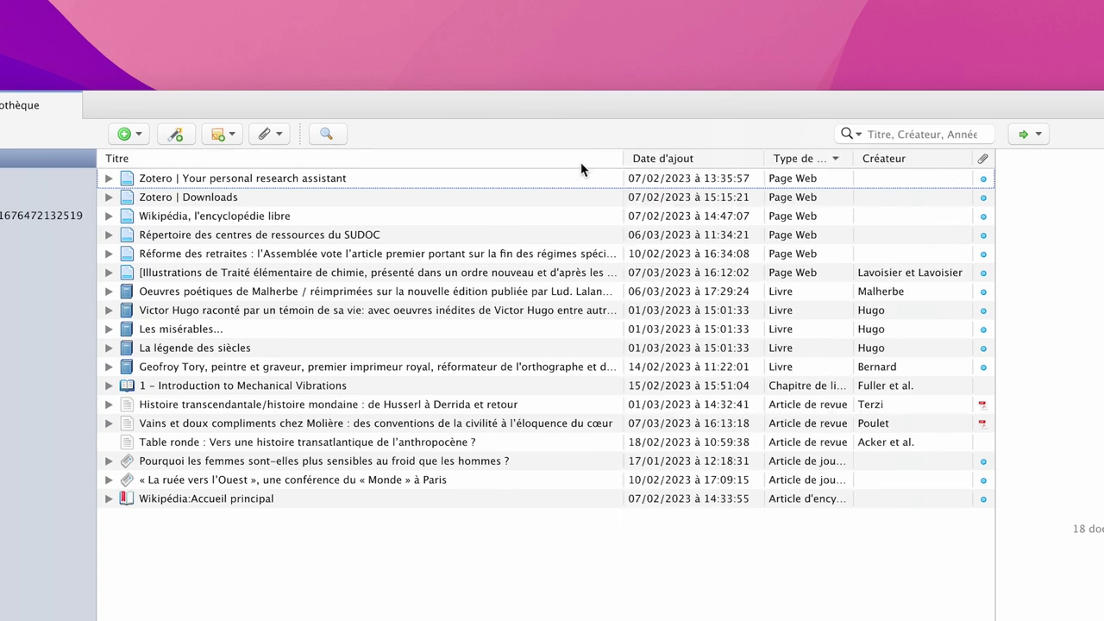
pyautogui.rightClick(601, 163)
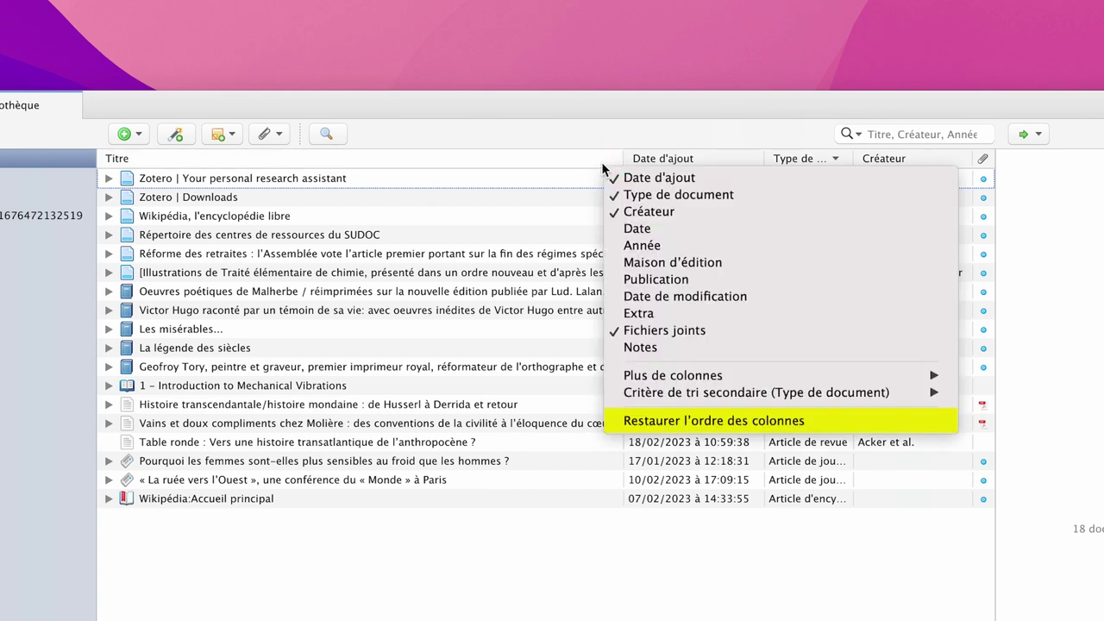
pyautogui.click(672, 421)
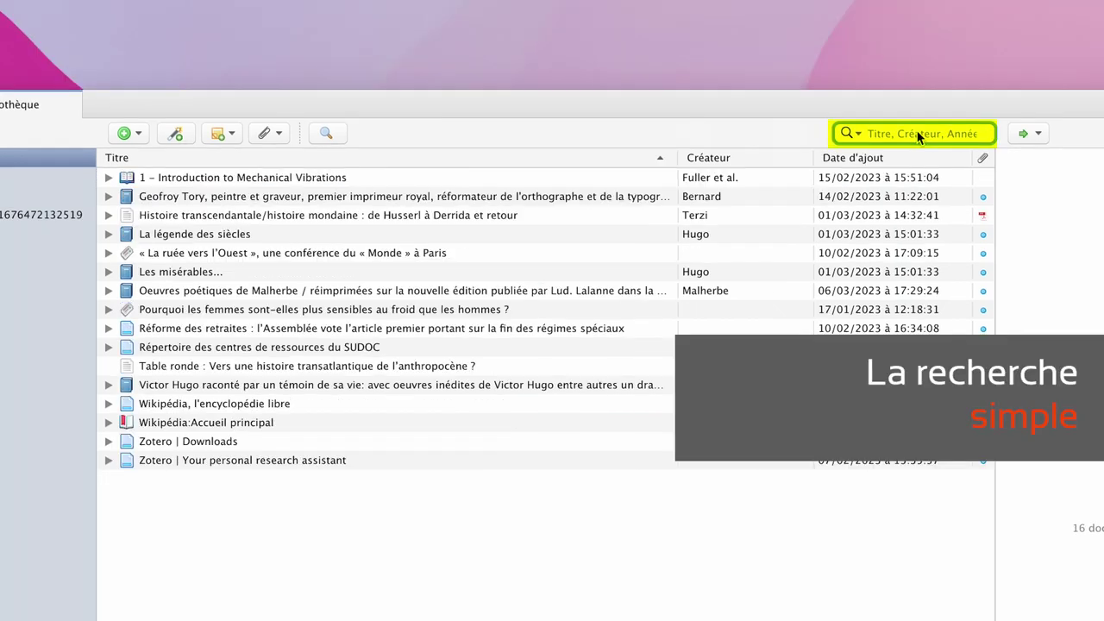
# Search the library for "hugo" by title, creator and year, then clear the search and view the available search scopes.
pyautogui.click(918, 134)
pyautogui.write('hugo')
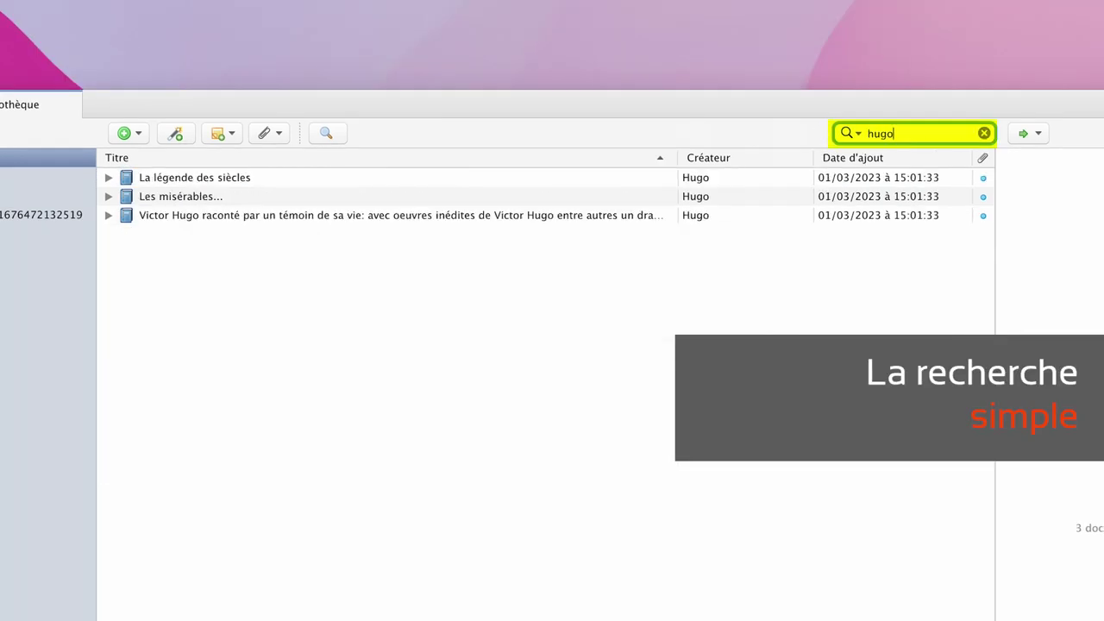
pyautogui.click(984, 133)
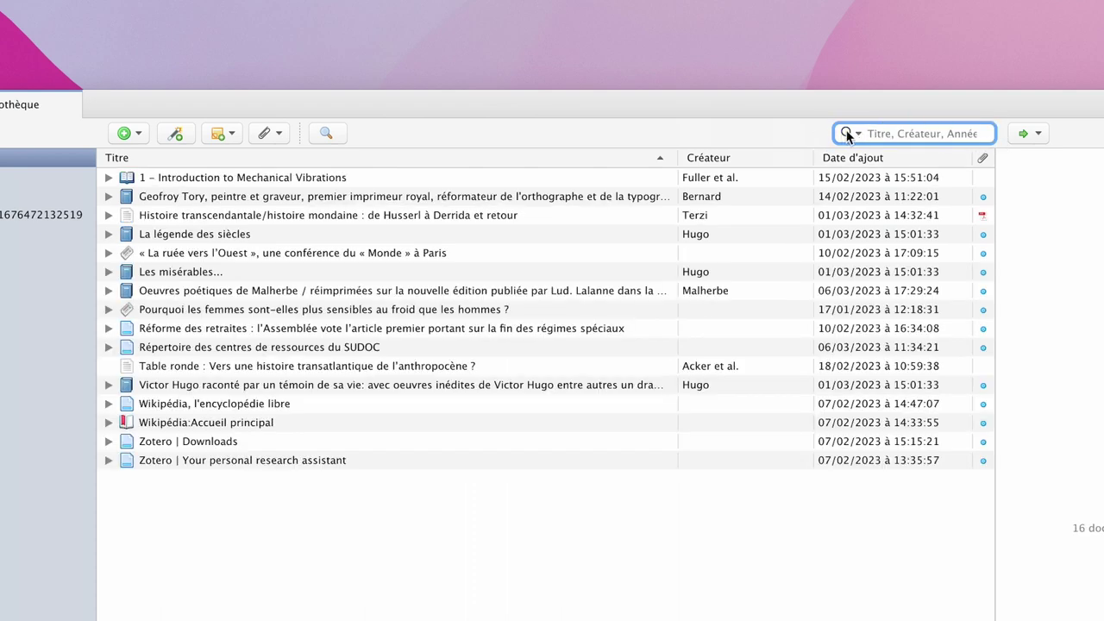
pyautogui.click(847, 133)
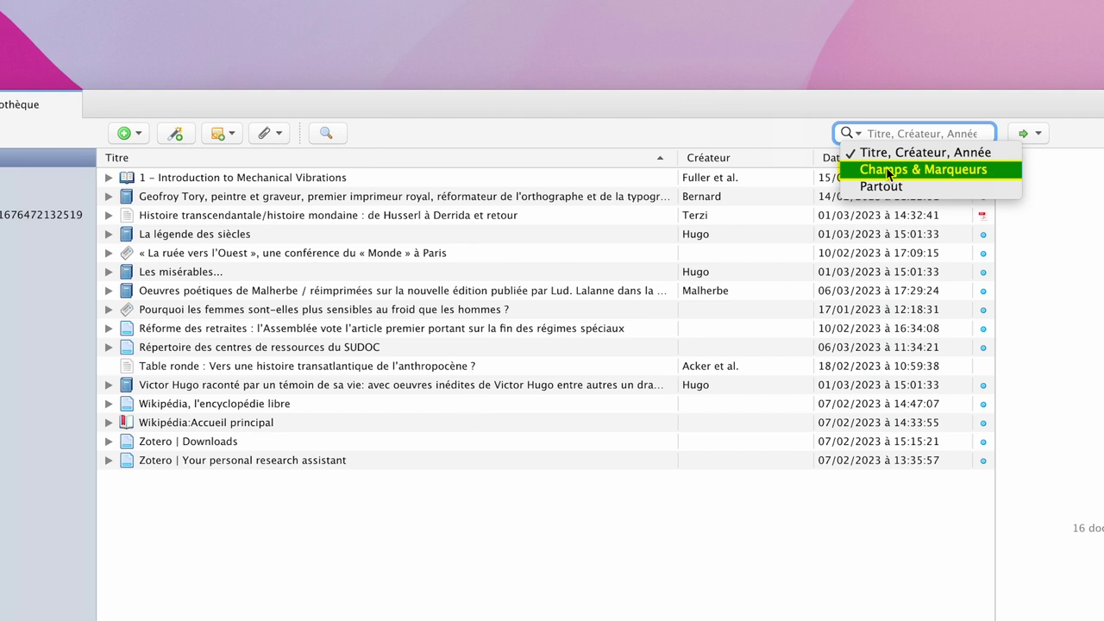
pyautogui.click(1050, 233)
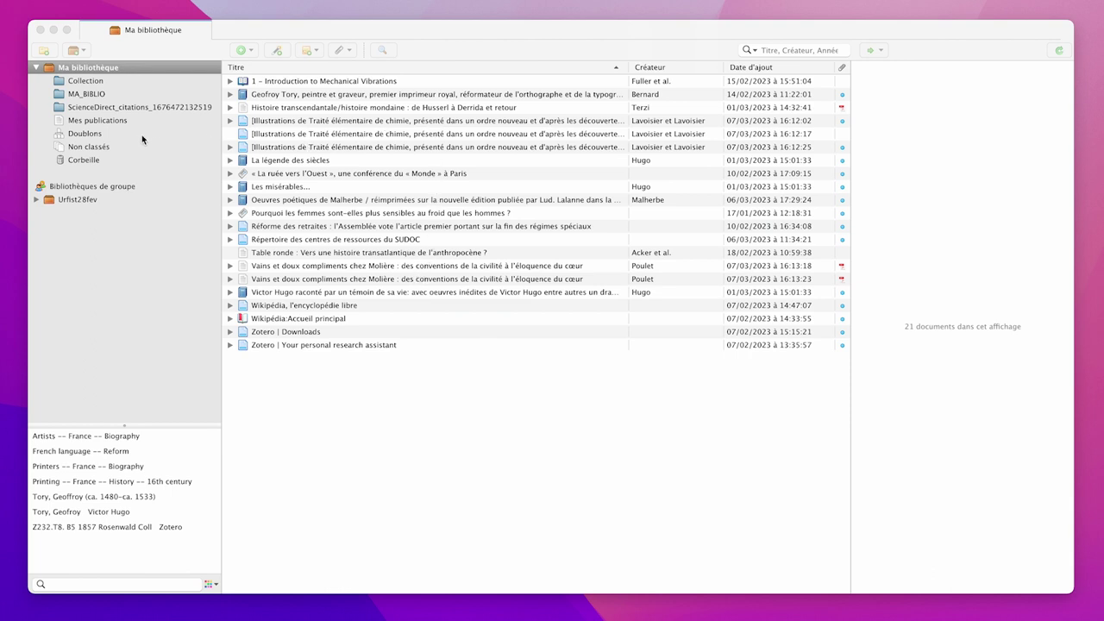
# Merge the three duplicate "Illustrations de Traité élémentaire de chimie" web pages from the library's duplicates collection.
pyautogui.click(86, 135)
pyautogui.click(87, 135)
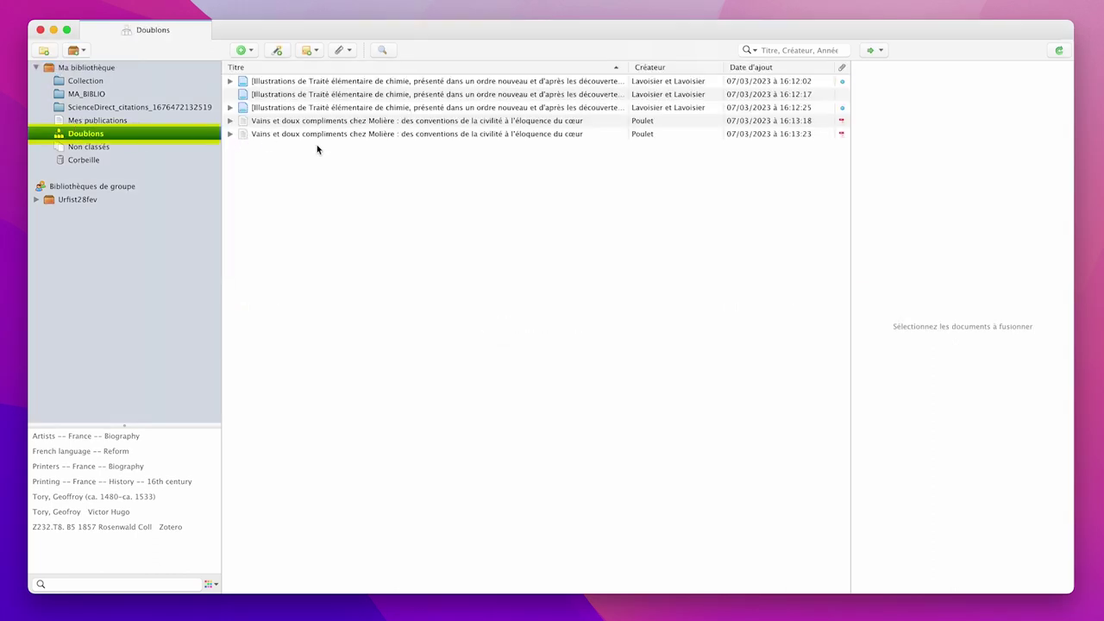
pyautogui.click(354, 84)
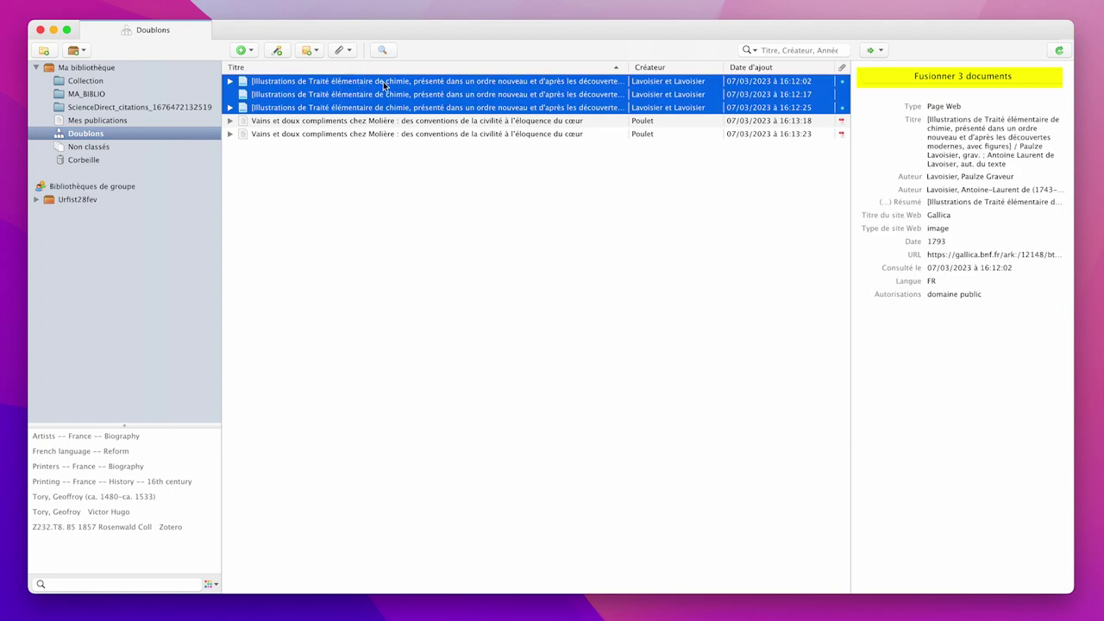
pyautogui.click(952, 79)
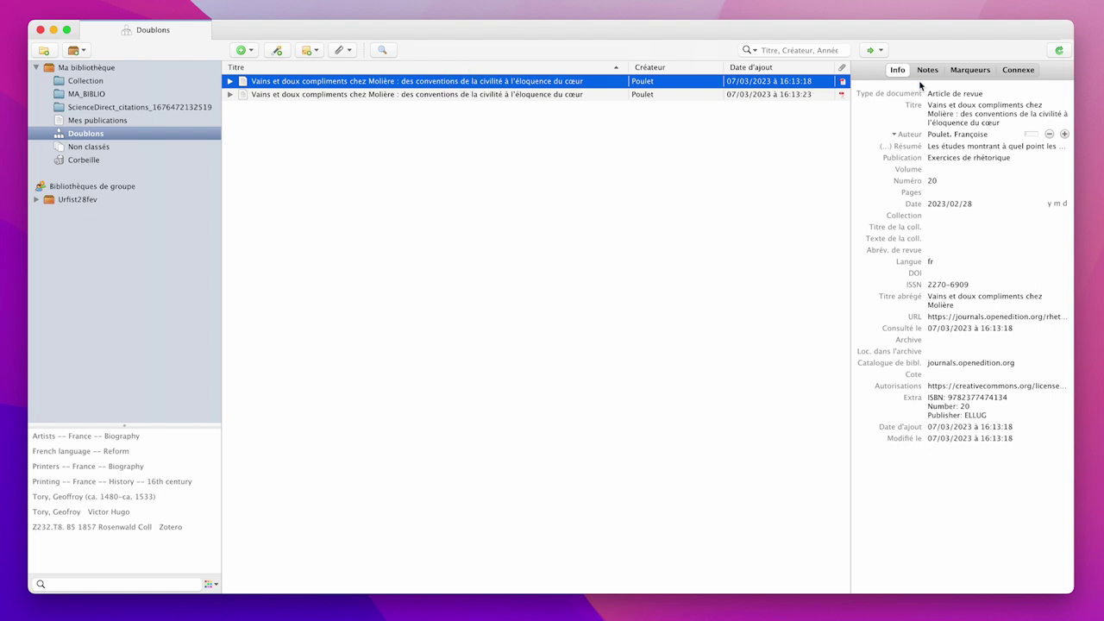
# Merge the two duplicate journal articles titled "Vains et doux compliments chez Molière".
pyautogui.click(109, 136)
pyautogui.click(357, 94)
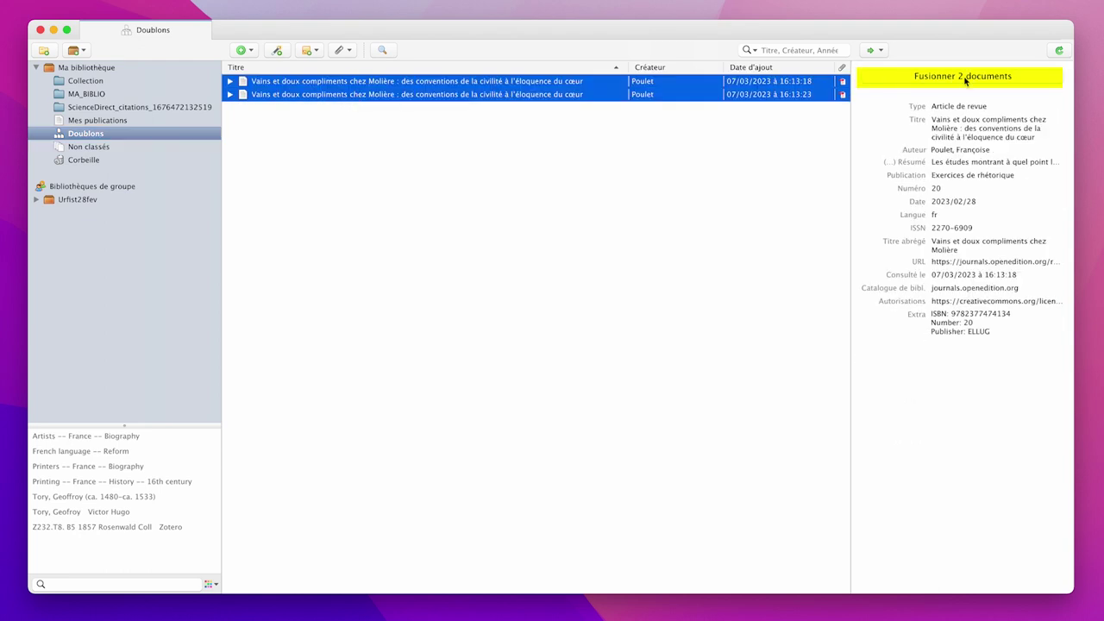
pyautogui.click(963, 76)
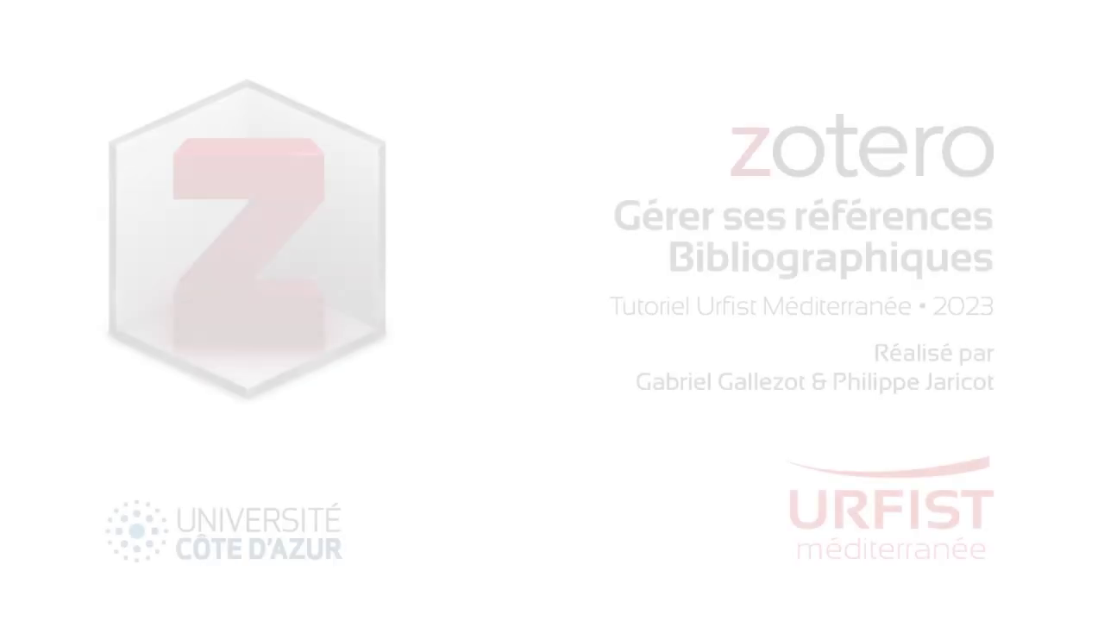